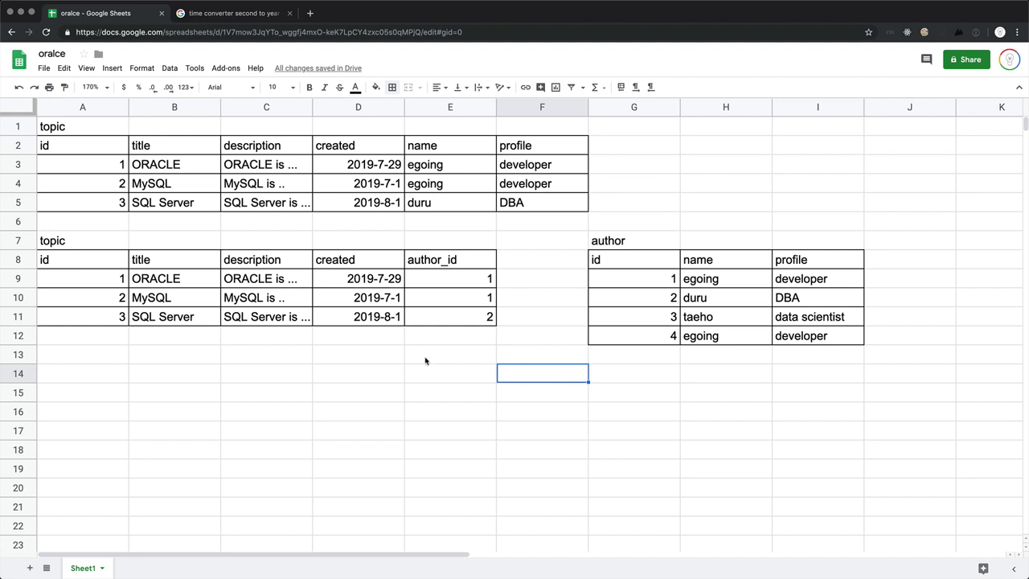
Compare the ORACLE record in the combined topic table with its counterpart rows in the separate topic and author tables.
left_click(62, 279)
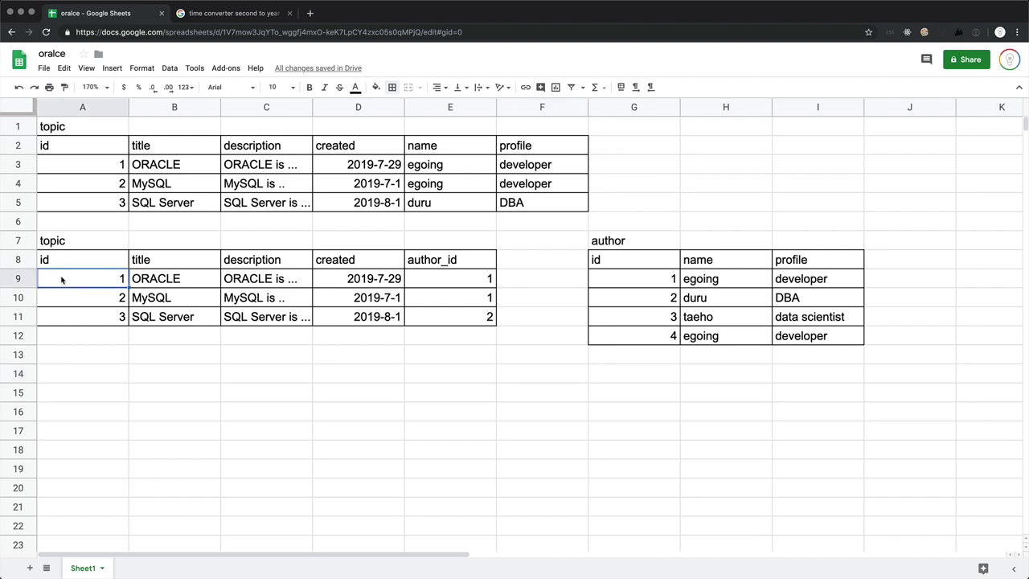
left_click_drag(80, 165, 541, 176)
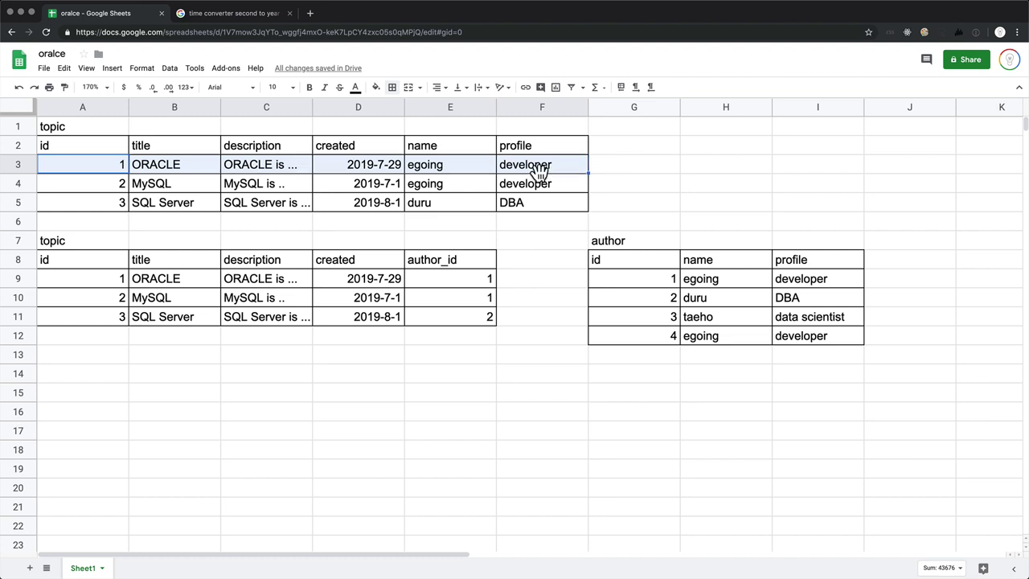
left_click_drag(448, 166, 535, 170)
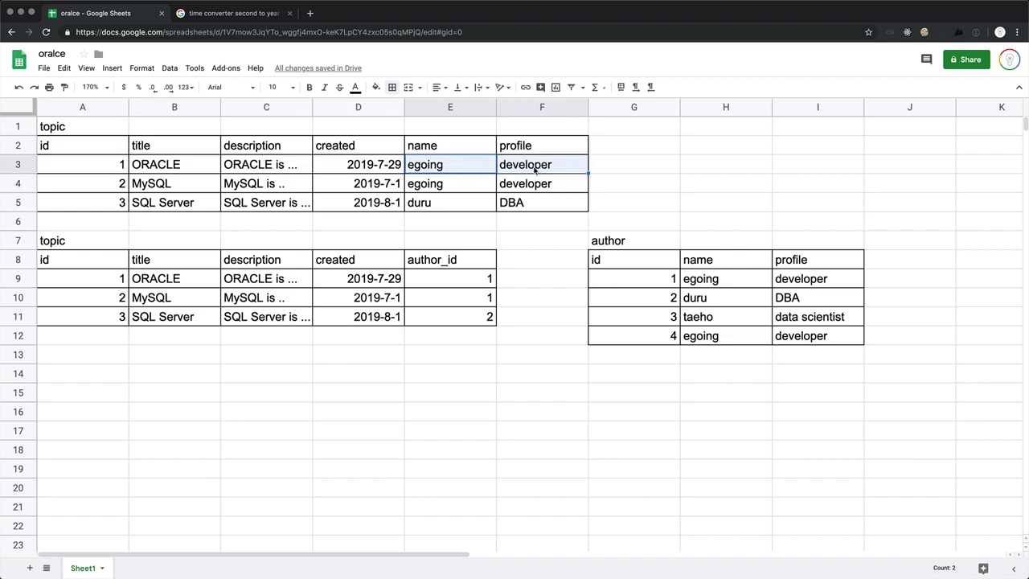
left_click_drag(448, 187, 561, 187)
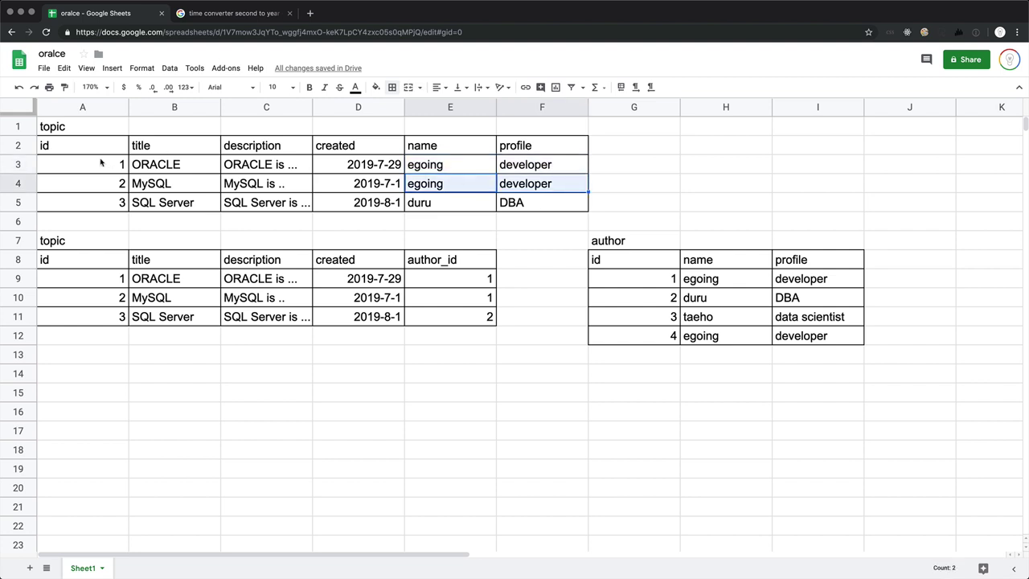
left_click_drag(96, 164, 501, 166)
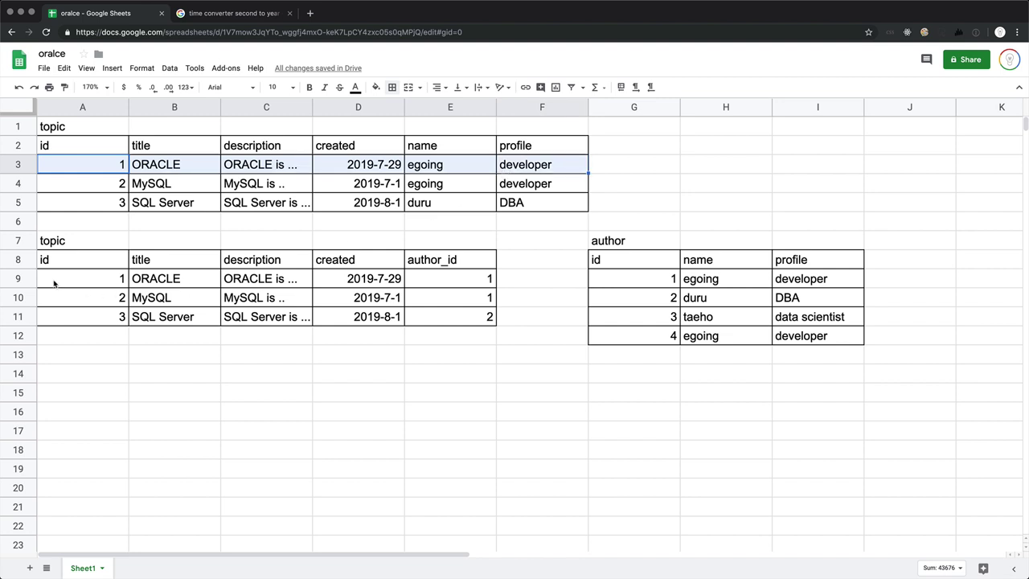
left_click(55, 283)
left_click_drag(100, 280, 488, 278)
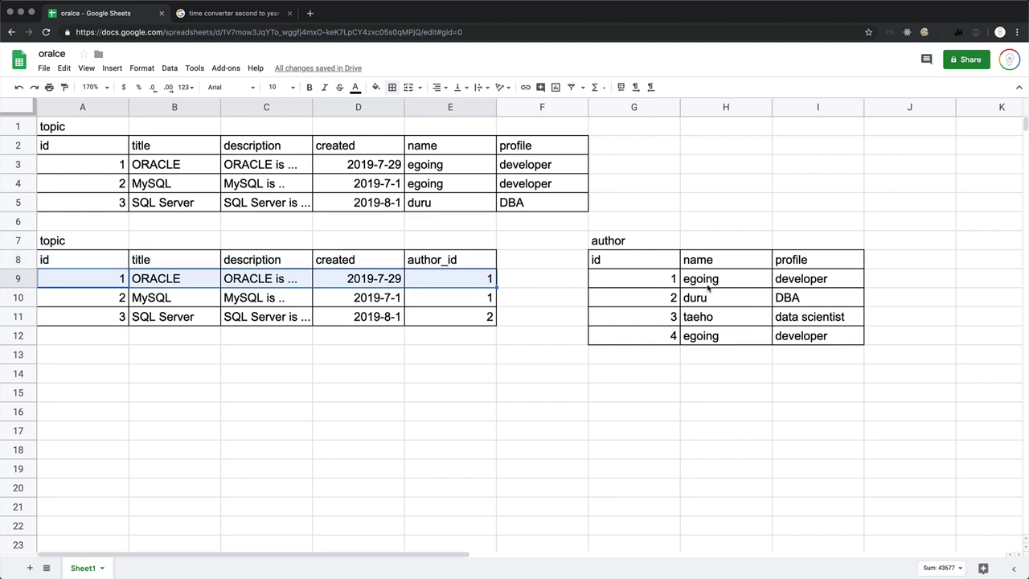
left_click(806, 283)
left_click_drag(806, 283, 713, 282)
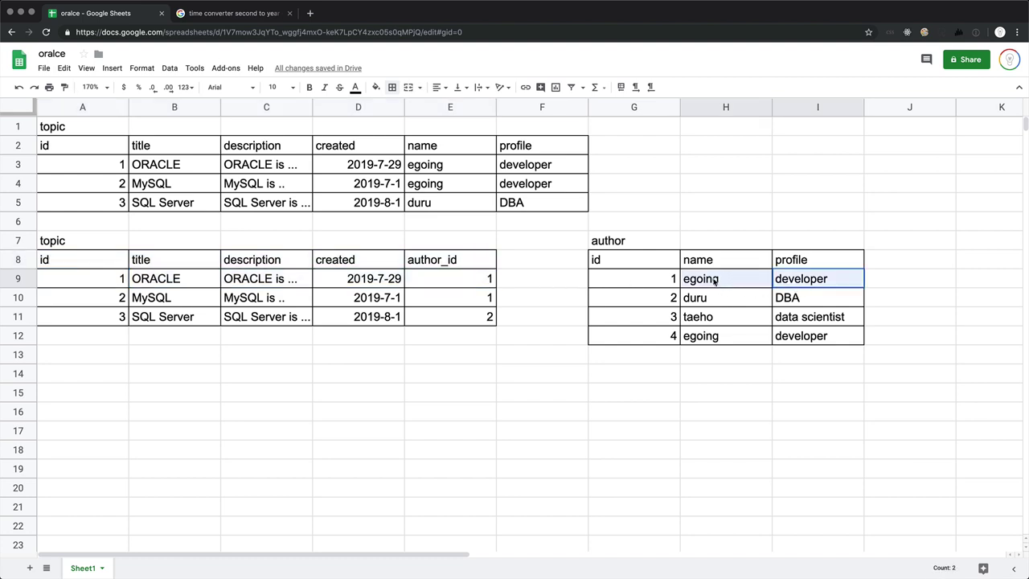
Examine how author_id in the separate topic table refers to the author table, compared with the combined table.
left_click_drag(468, 280, 466, 304)
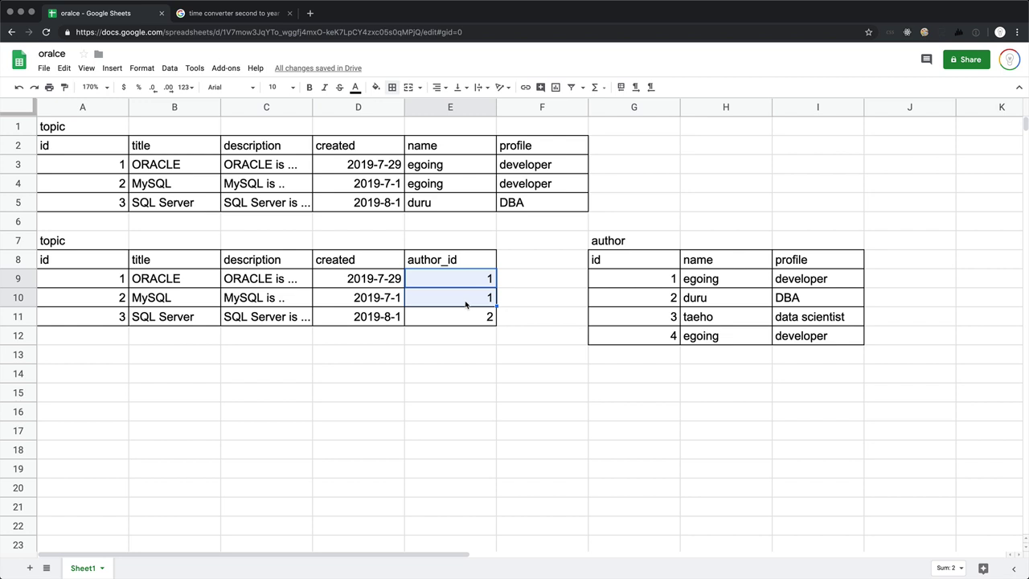
left_click_drag(94, 283, 448, 281)
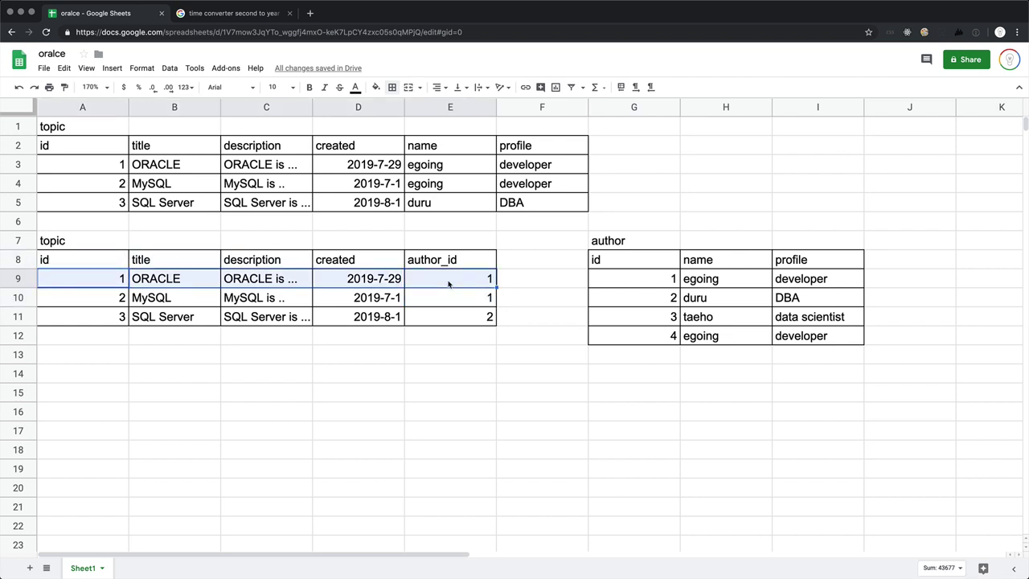
left_click(103, 276)
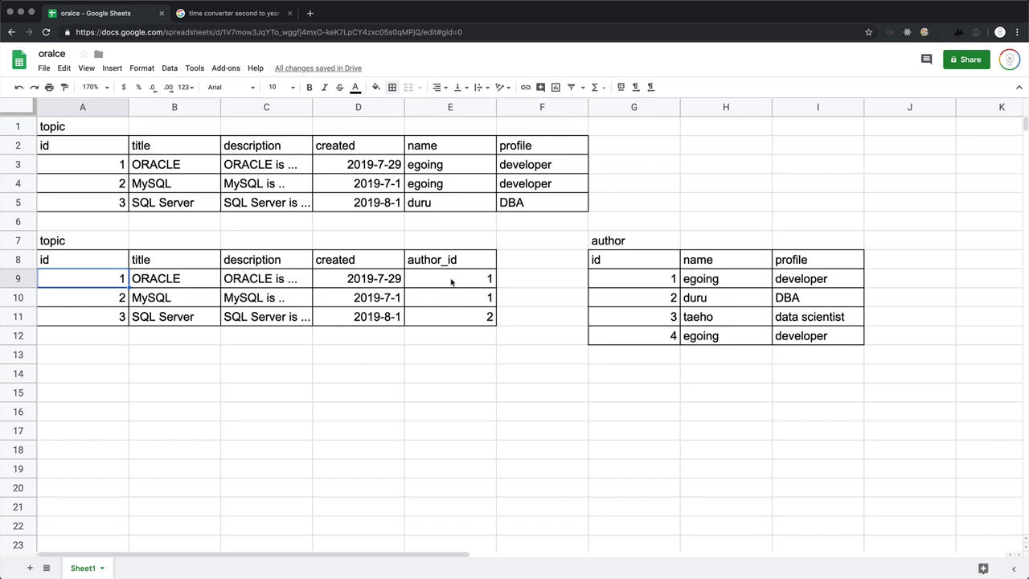
left_click(627, 245)
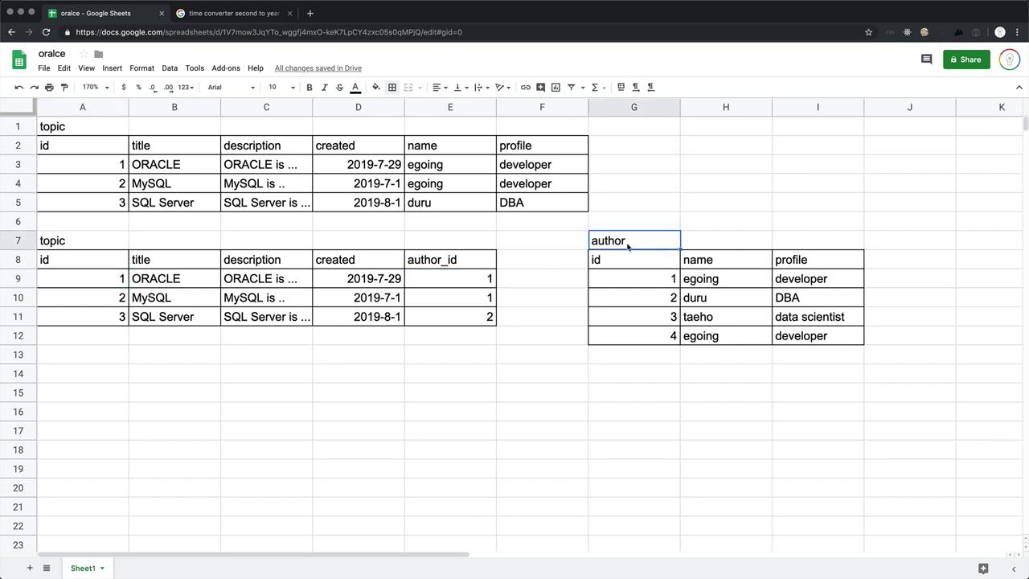
left_click(623, 274)
left_click_drag(704, 288, 848, 287)
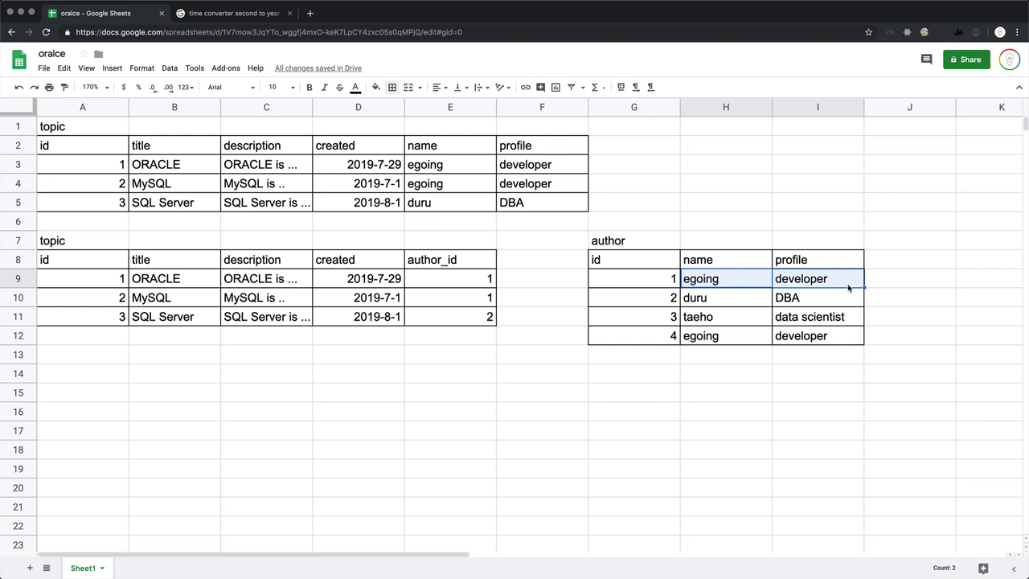
left_click(114, 127)
left_click_drag(145, 133, 556, 210)
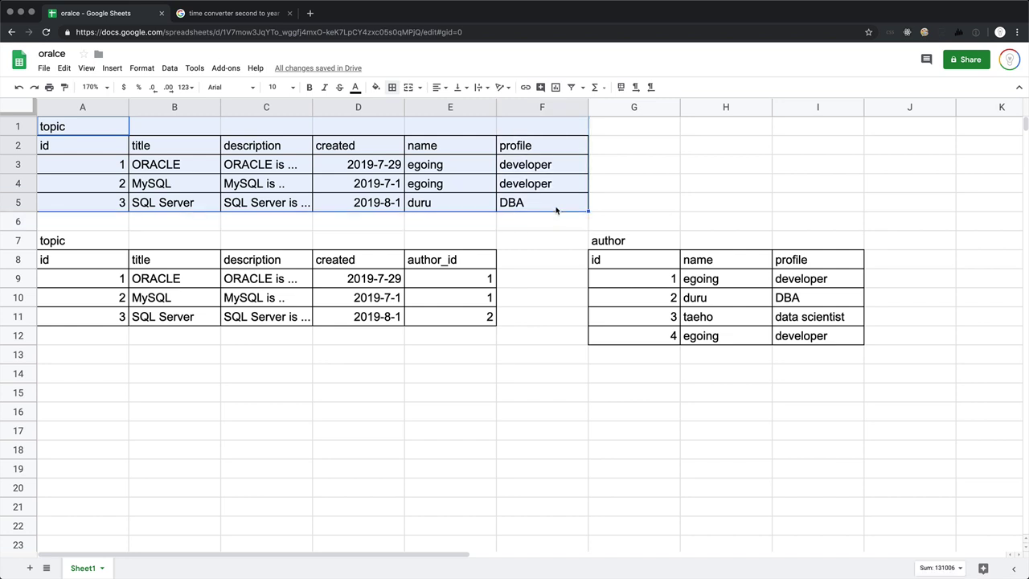
left_click_drag(81, 246, 844, 339)
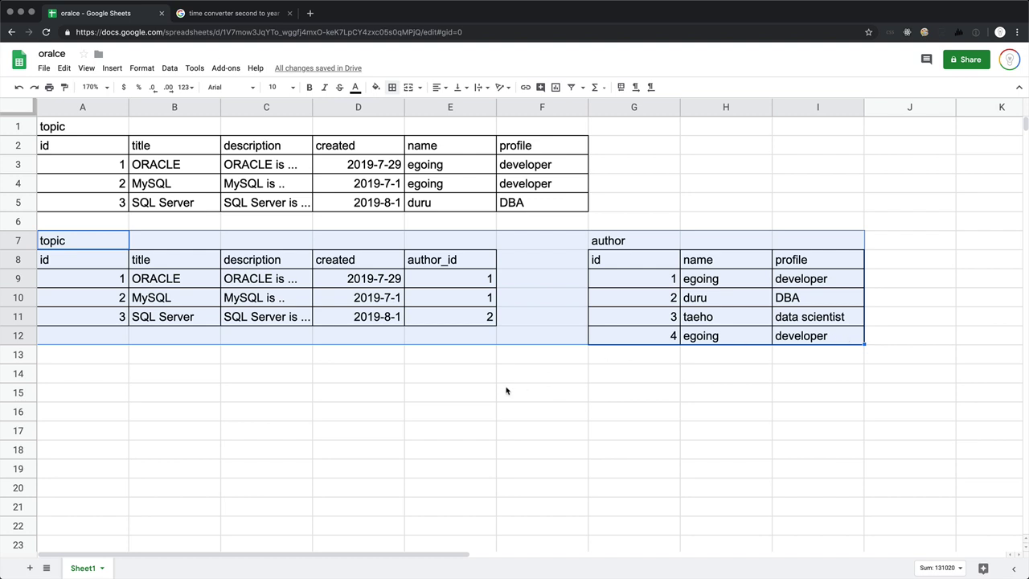
left_click(97, 389)
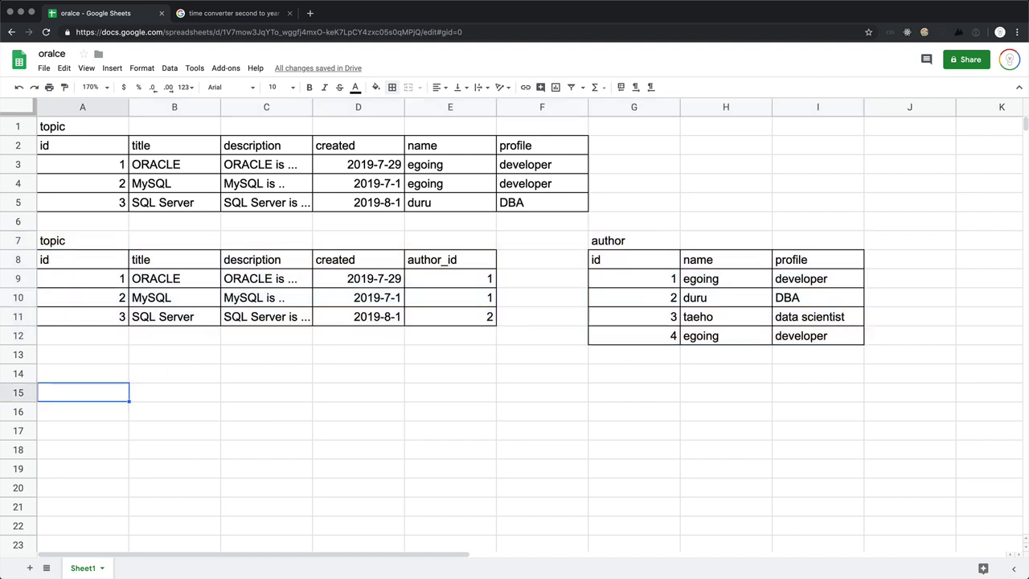
left_click(93, 378)
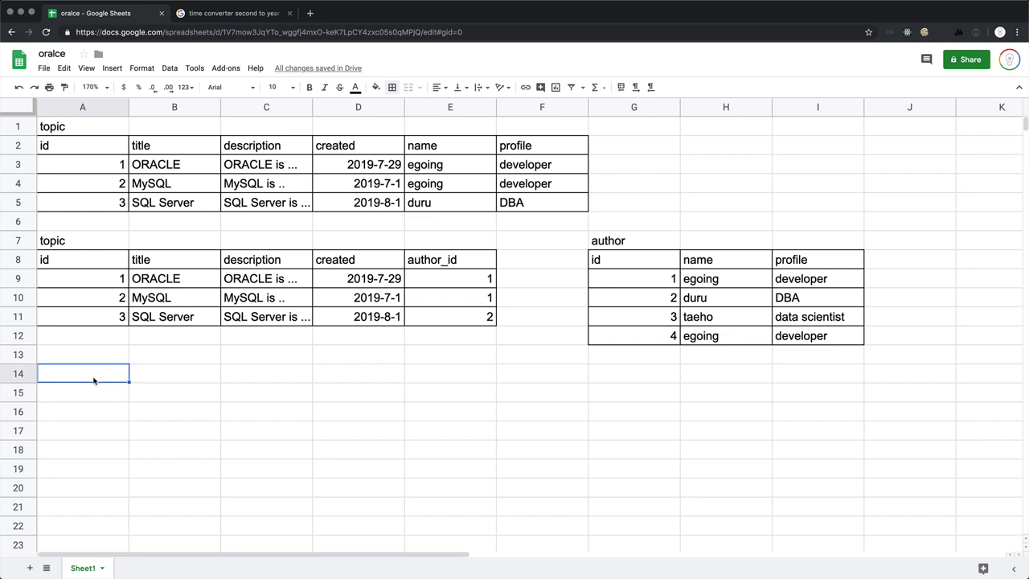
type("JOIN")
key("Return")
left_click(83, 373)
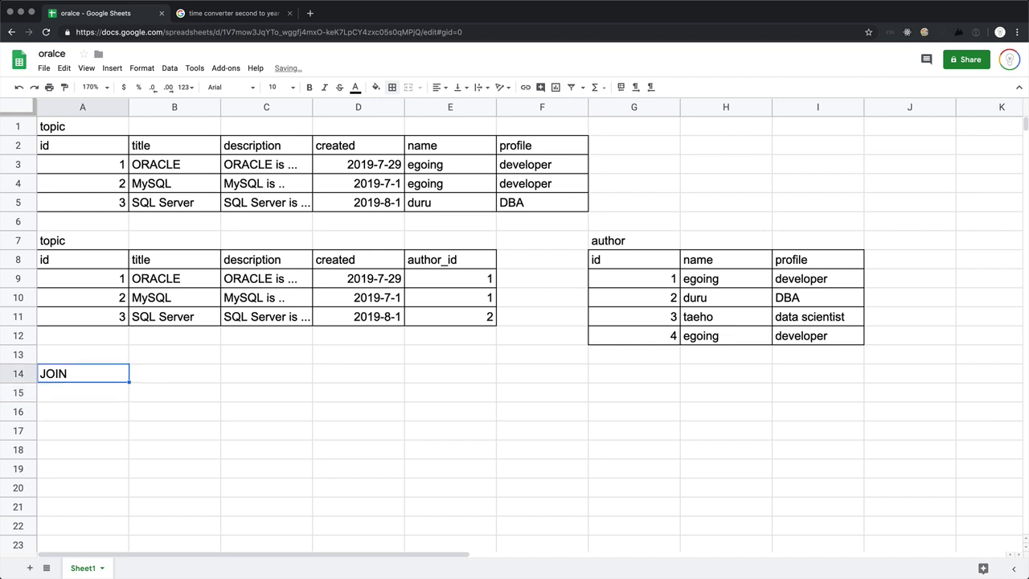
key("Delete")
Review the separate topic and author tables against the combined topic table that joining them should reproduce.
left_click_drag(47, 259, 472, 344)
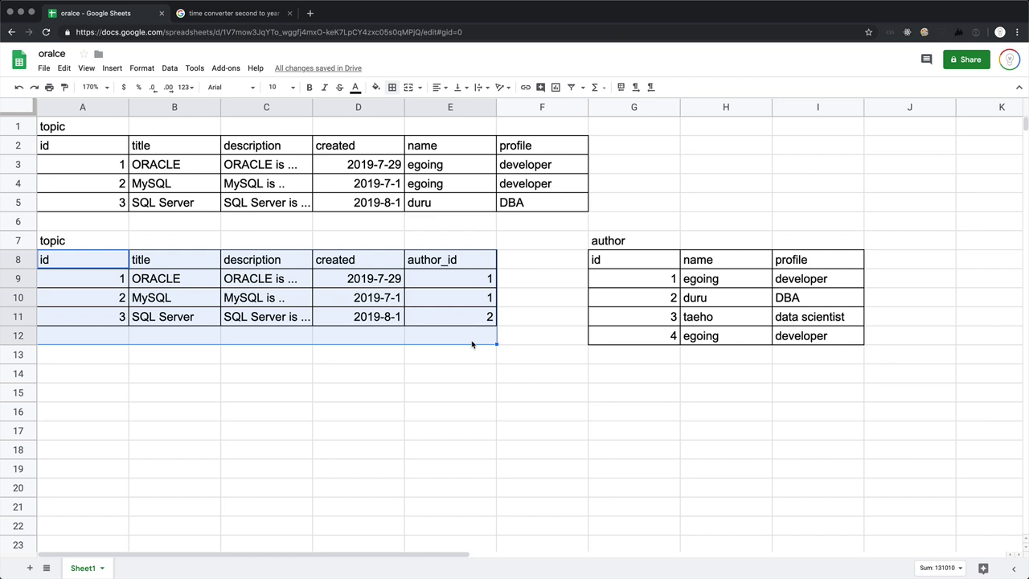
left_click_drag(561, 203, 73, 155)
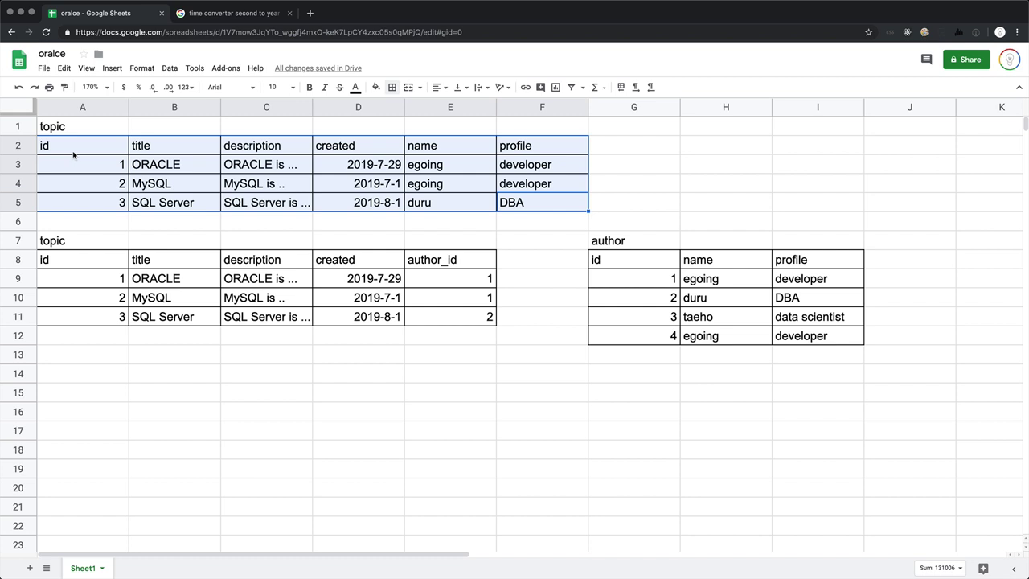
left_click(98, 379)
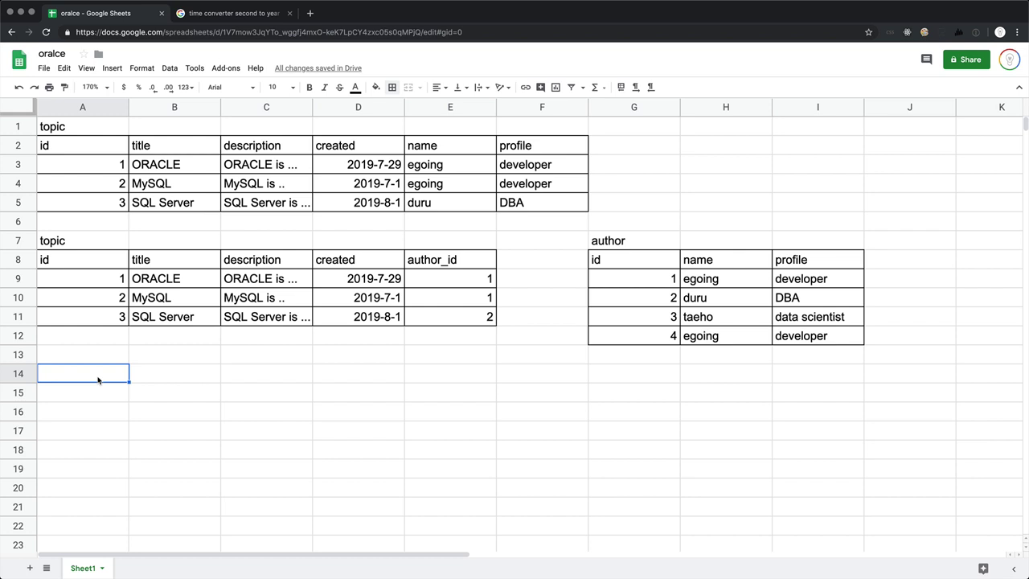
key("Down")
key("Down")
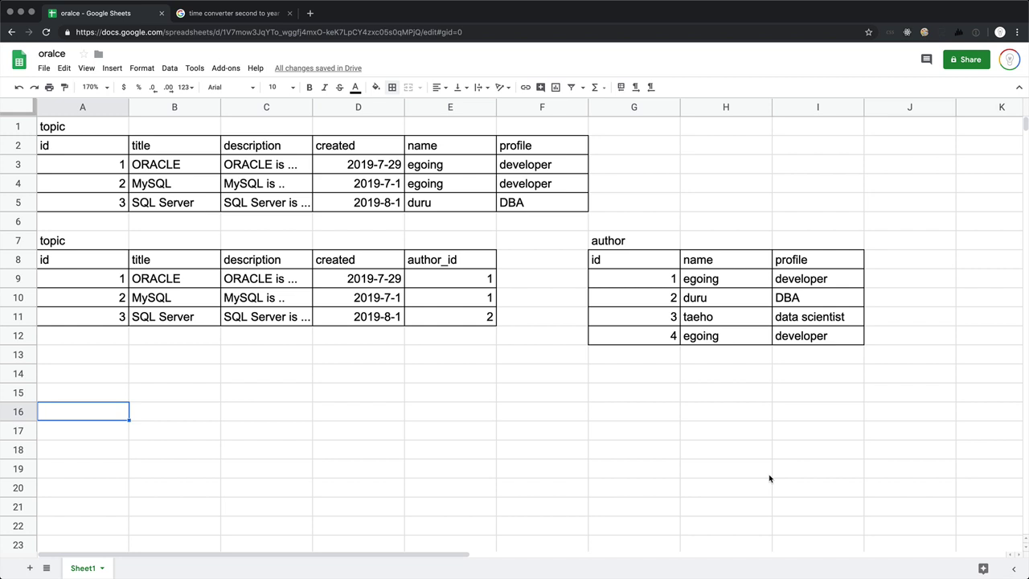
left_click(47, 243)
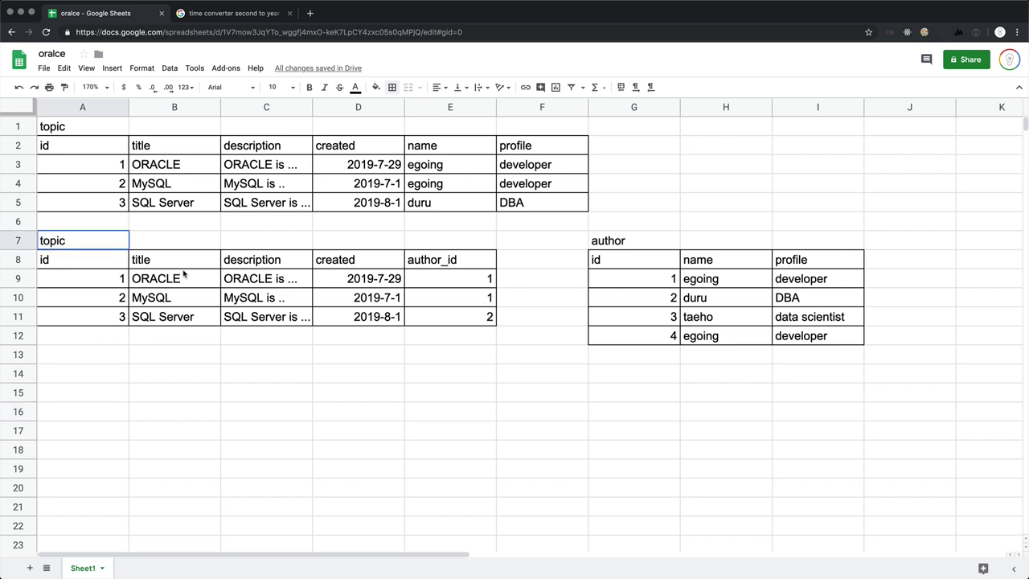
left_click(461, 321, "shift")
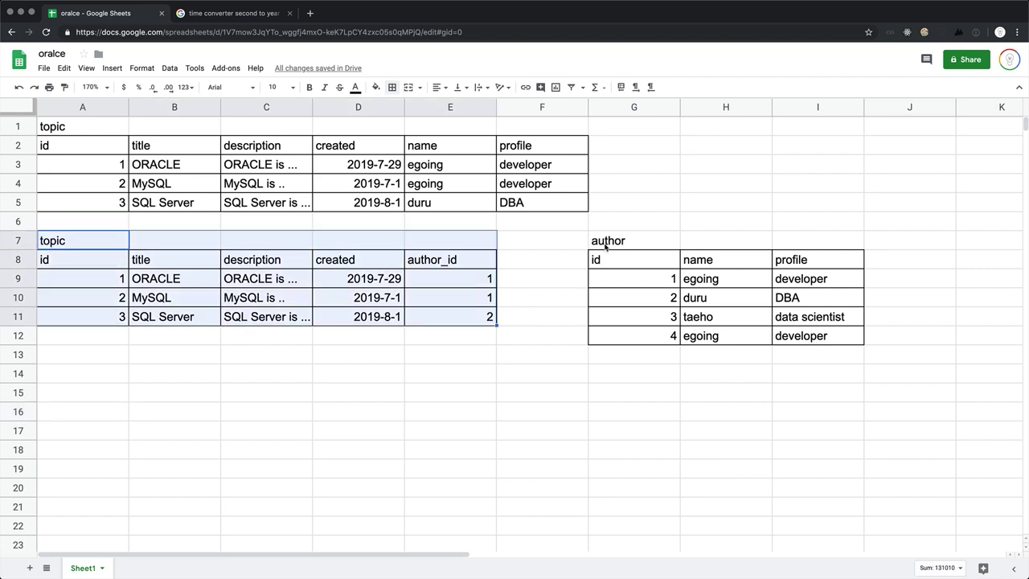
left_click_drag(606, 243, 805, 340)
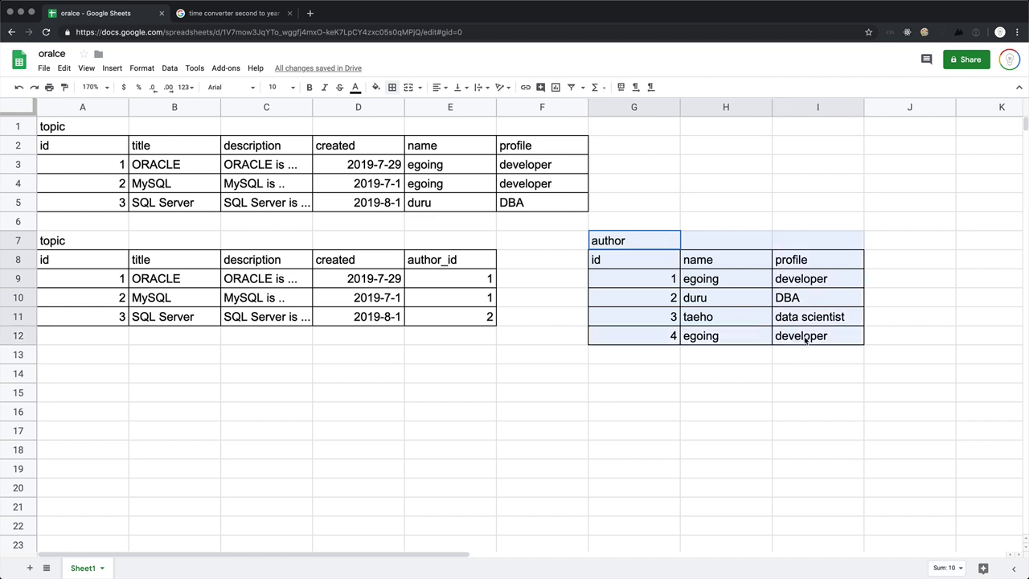
left_click(572, 208)
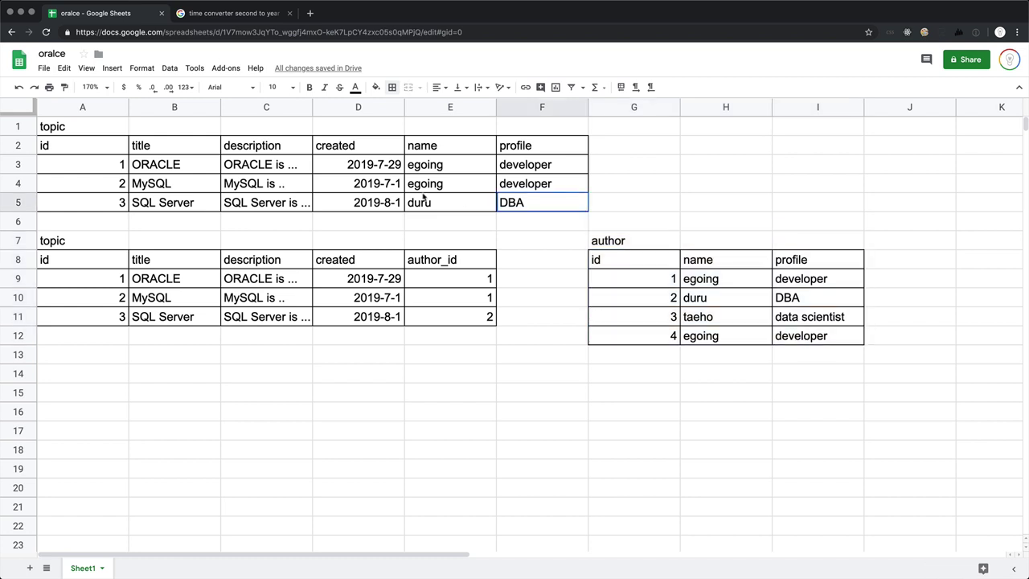
mouse_move(423, 197)
left_mouse_down()
mouse_move(48, 149)
mouse_move(44, 130)
left_mouse_up()
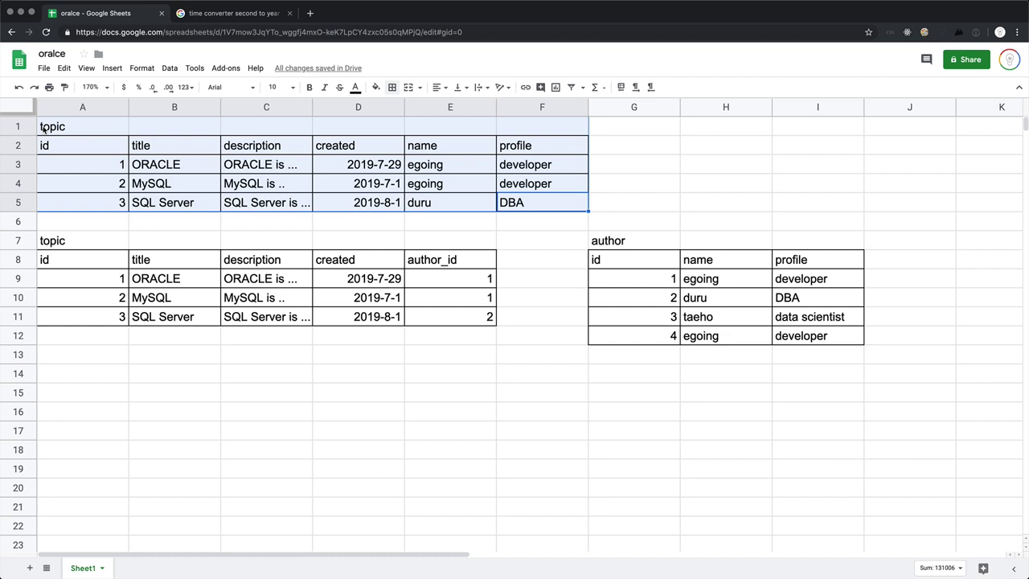
Enter the query text "SELECT * FROM topic;" in cell A14.
left_click(81, 378)
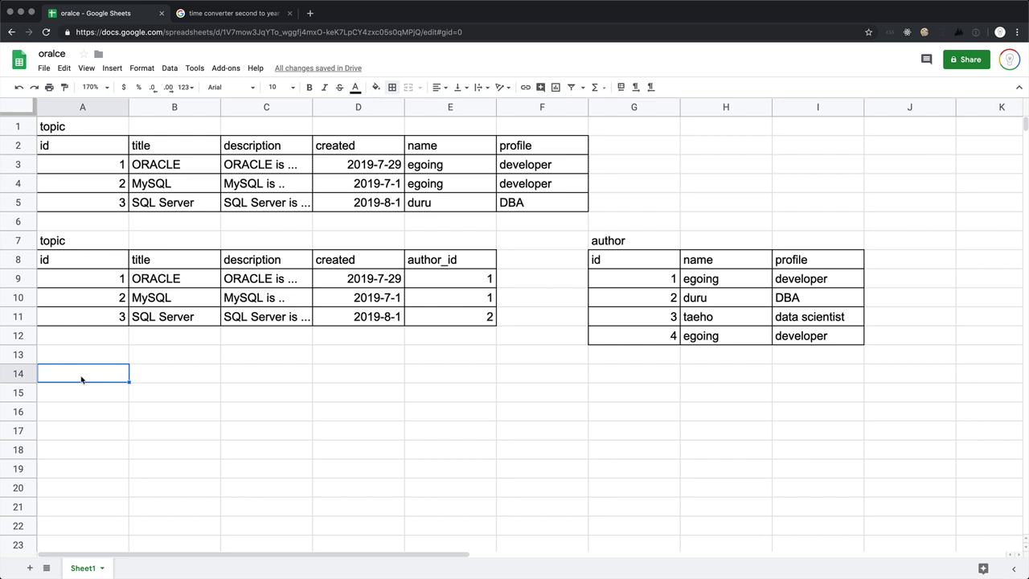
type("SELECT ")
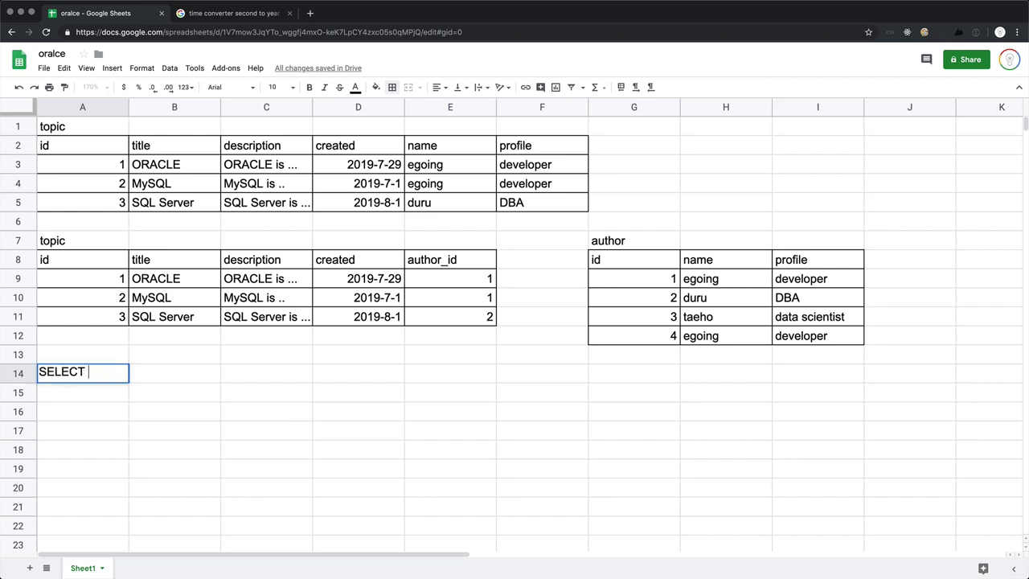
type("* FROM ")
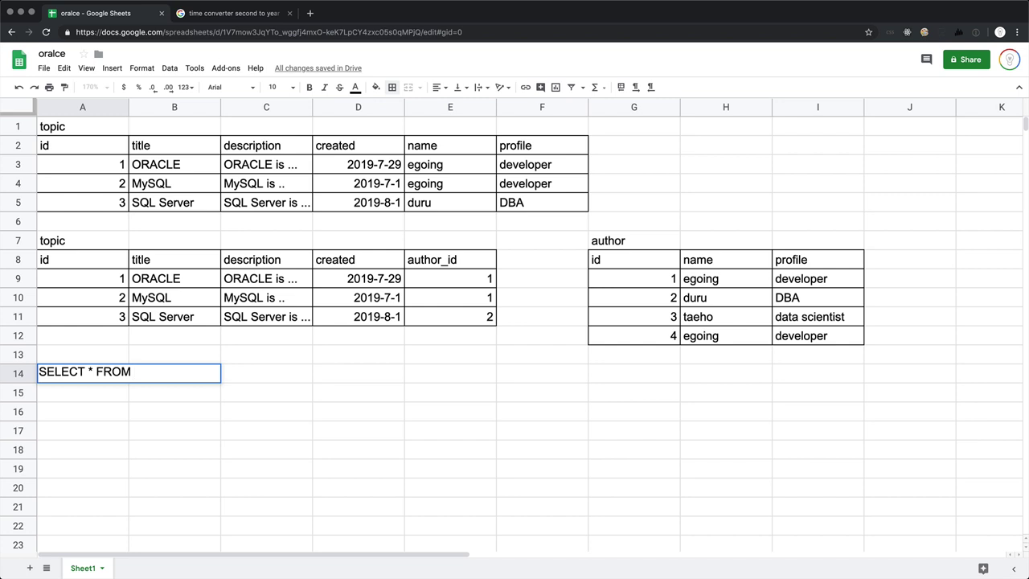
type("topic;")
key("Return")
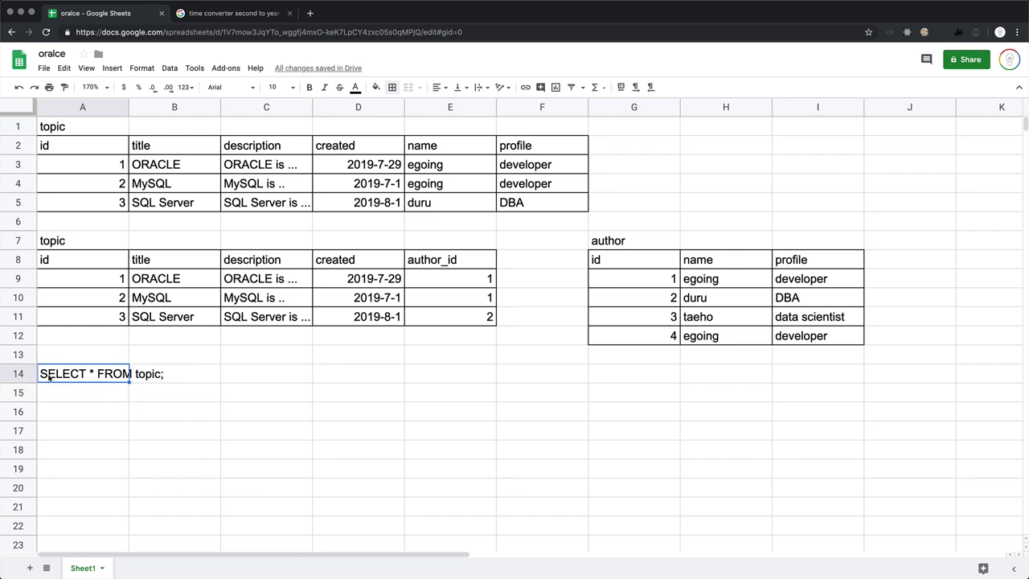
Change the query in cell A14 to "SELECT * FROM topic LEFT JOIN author", without the semicolon.
double_click(50, 375)
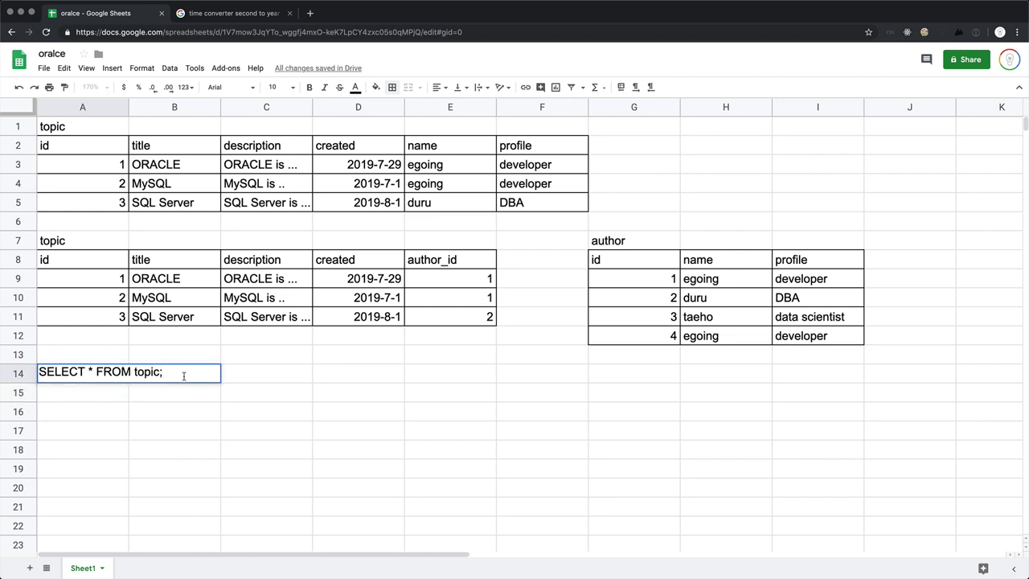
type("\\")
key("BackSpace")
key("BackSpace")
type("LEFT JOIN ")
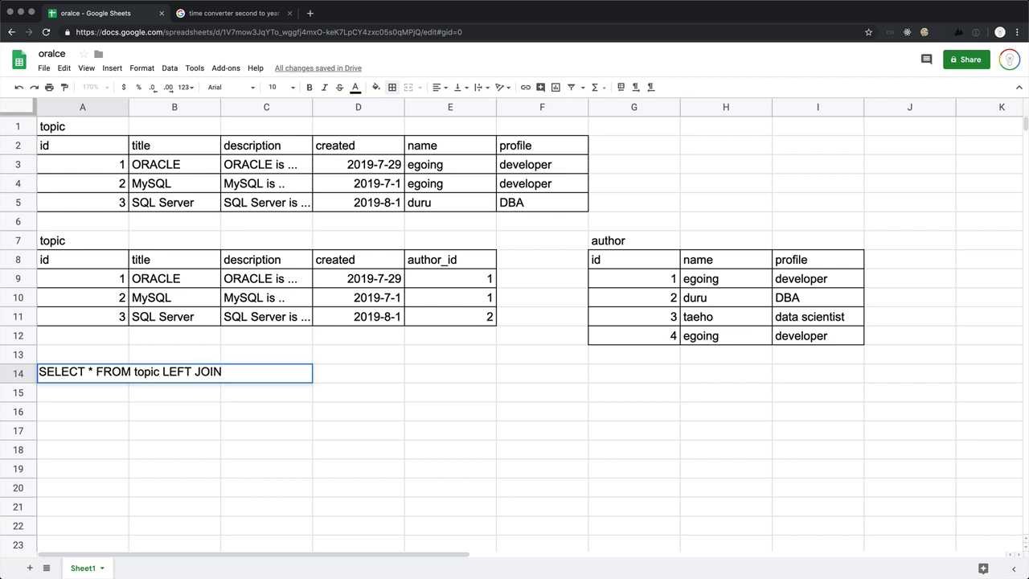
type("author")
Copy the separate topic table with its title (A7:E11) to cell A15, below the query.
left_click_drag(53, 241, 475, 329)
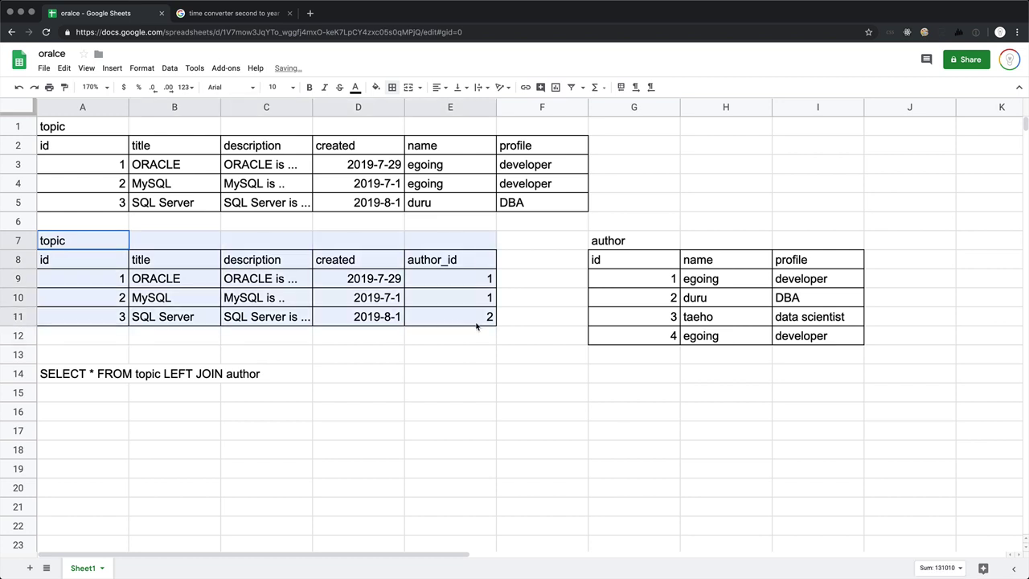
key("ctrl+c")
left_click(84, 395)
key("ctrl+v")
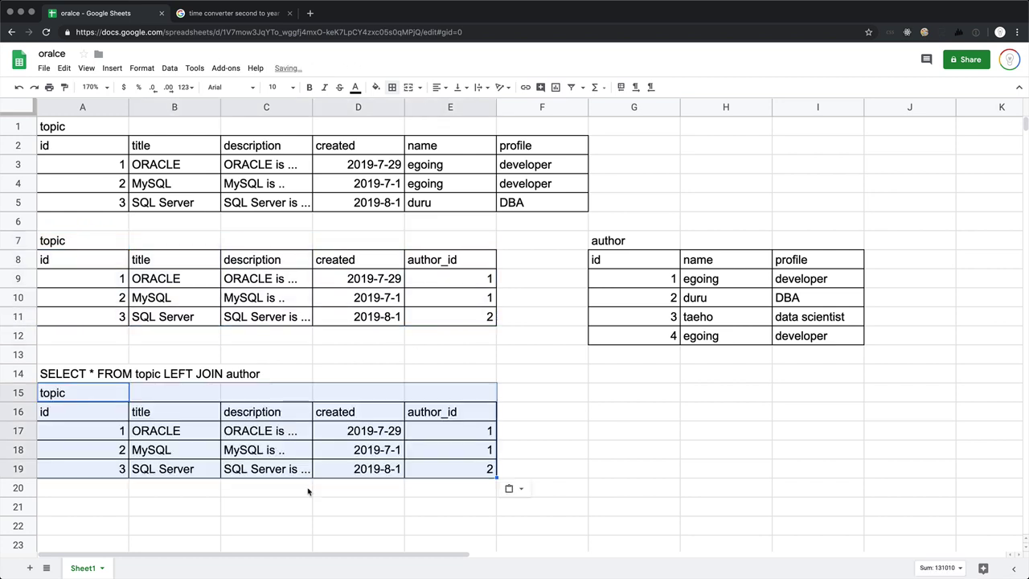
left_click(331, 493)
left_click(101, 450)
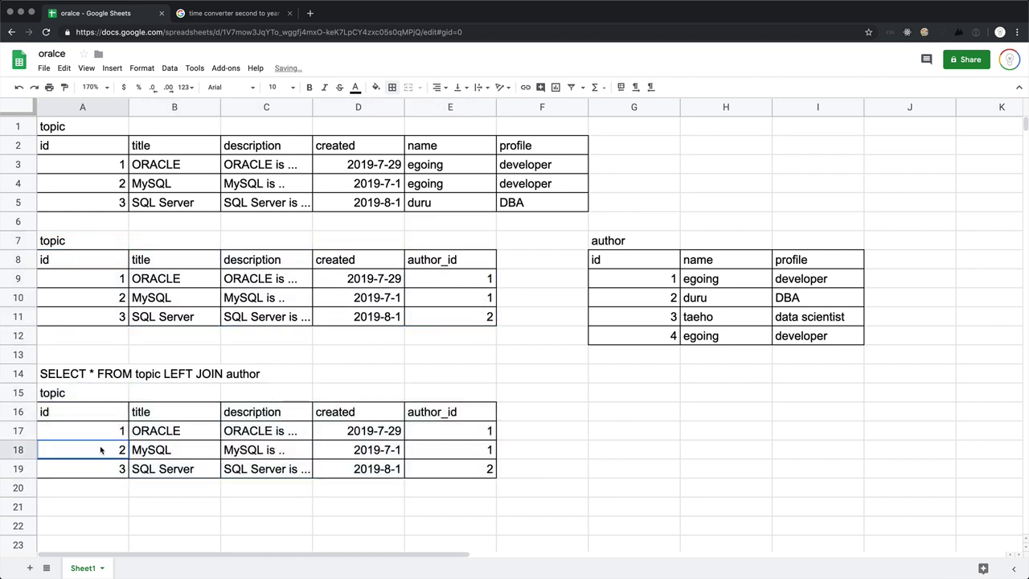
Compare the first row of the copied topic table, especially its author_id, with the author table row that has the matching id.
left_click_drag(101, 450, 441, 480)
left_click(100, 431)
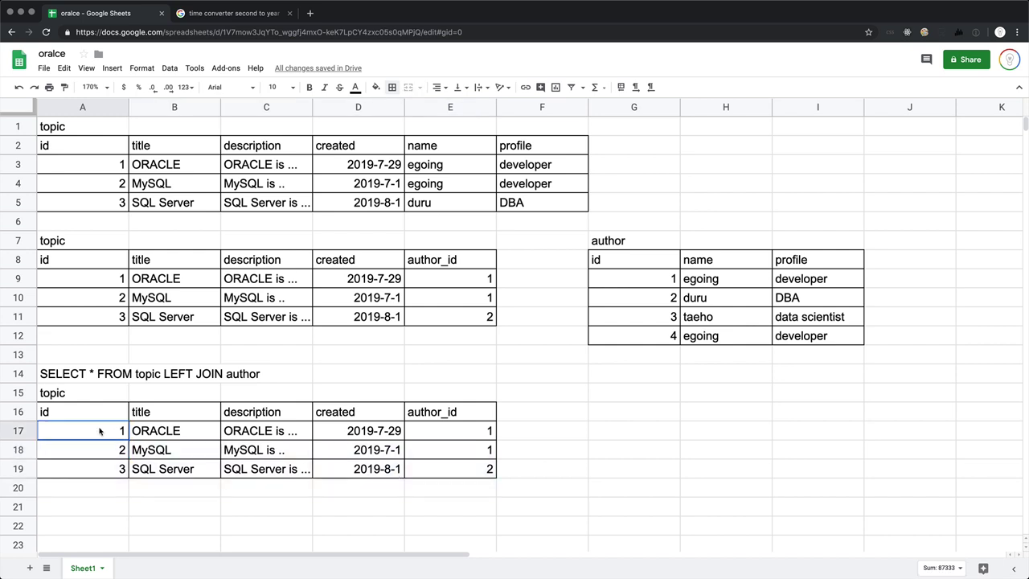
left_click_drag(100, 431, 426, 438)
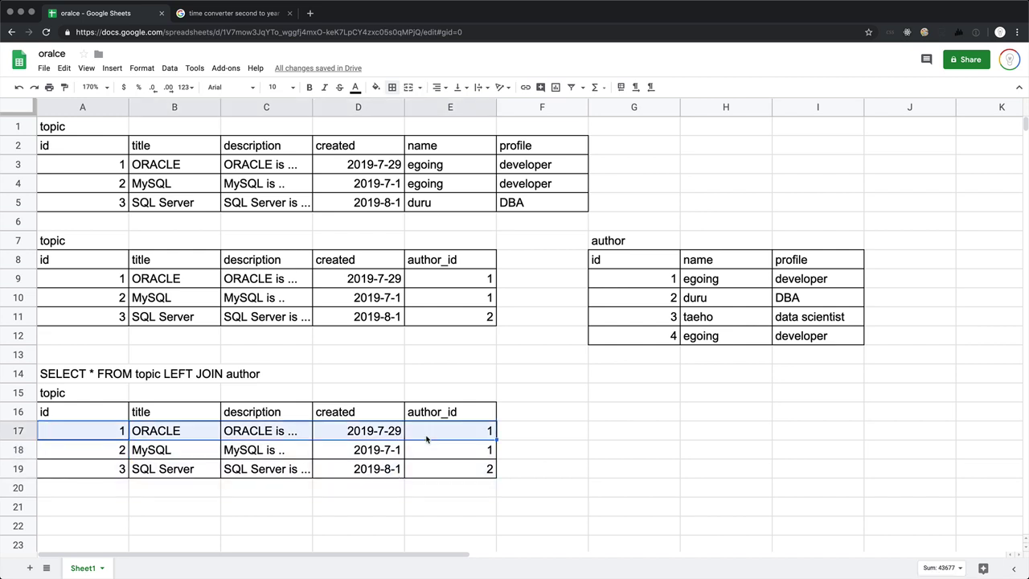
left_click_drag(628, 285, 822, 278)
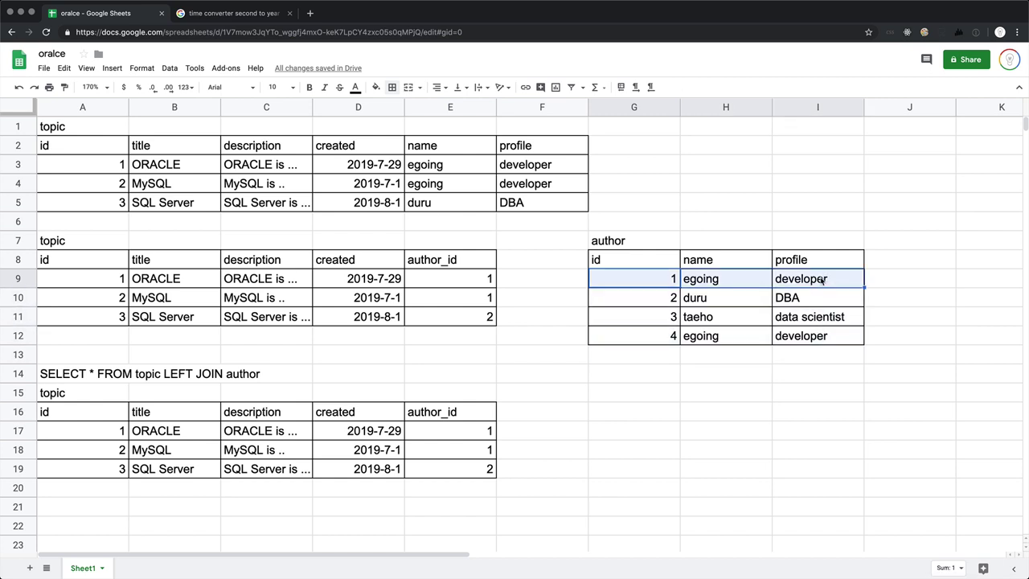
left_click(462, 434)
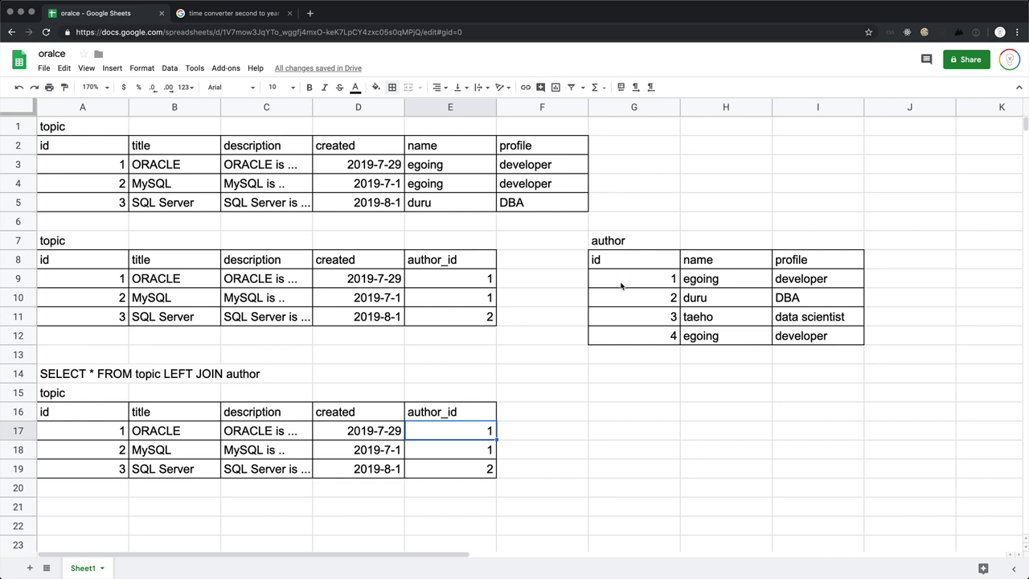
left_click(622, 285)
left_click(832, 282, "shift")
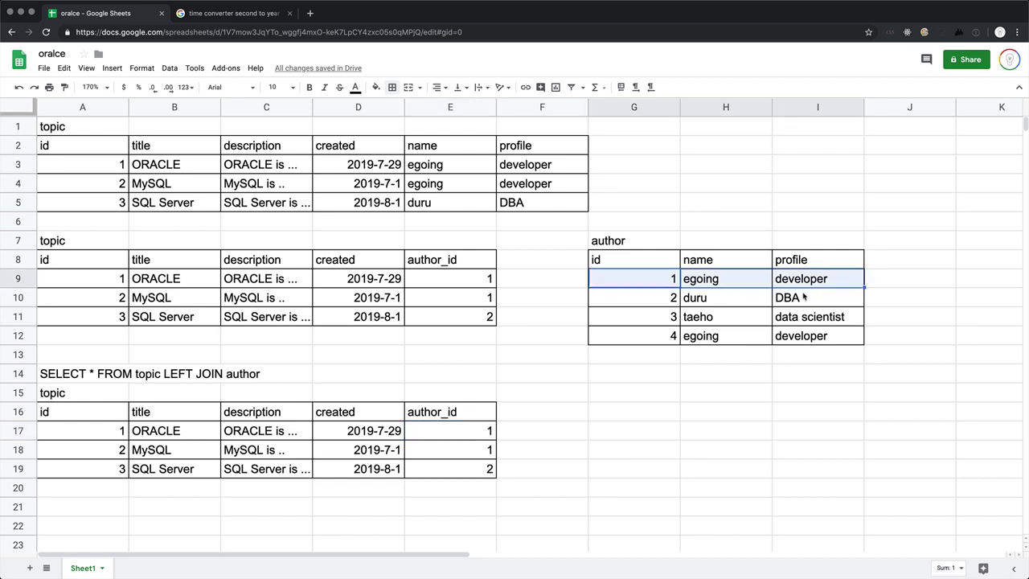
left_click(544, 430)
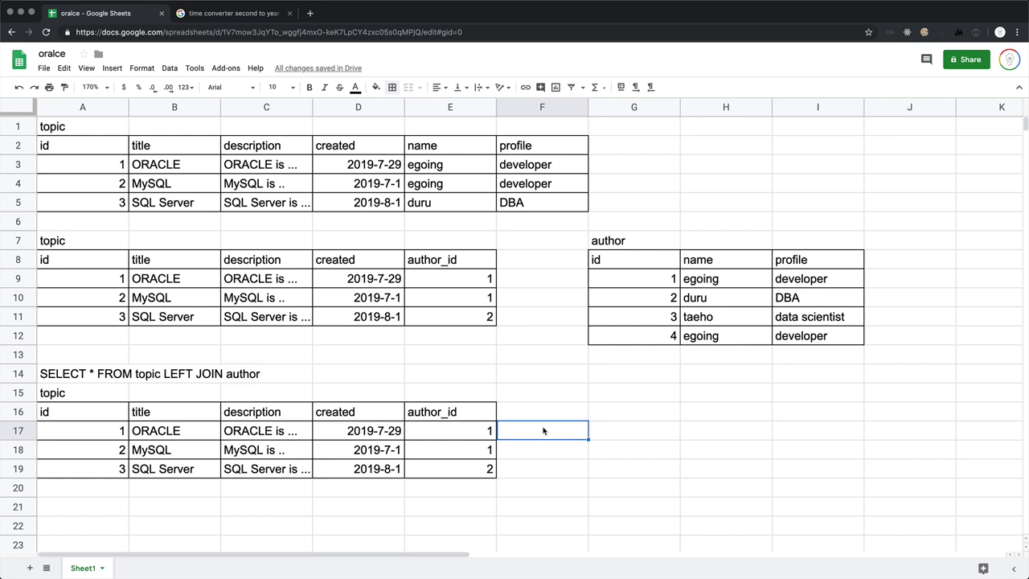
left_click_drag(631, 283, 751, 279)
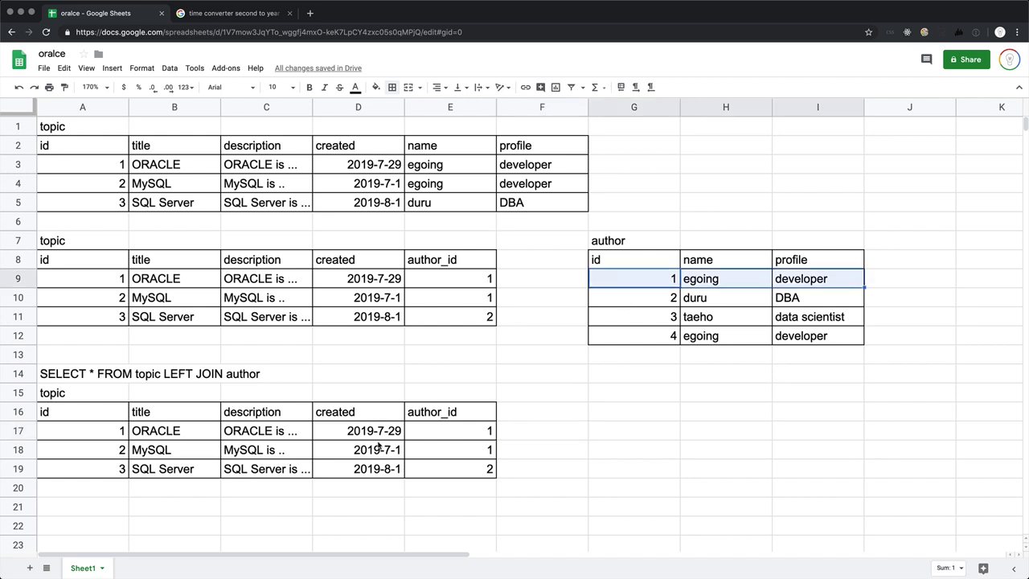
left_click_drag(490, 431, 92, 427)
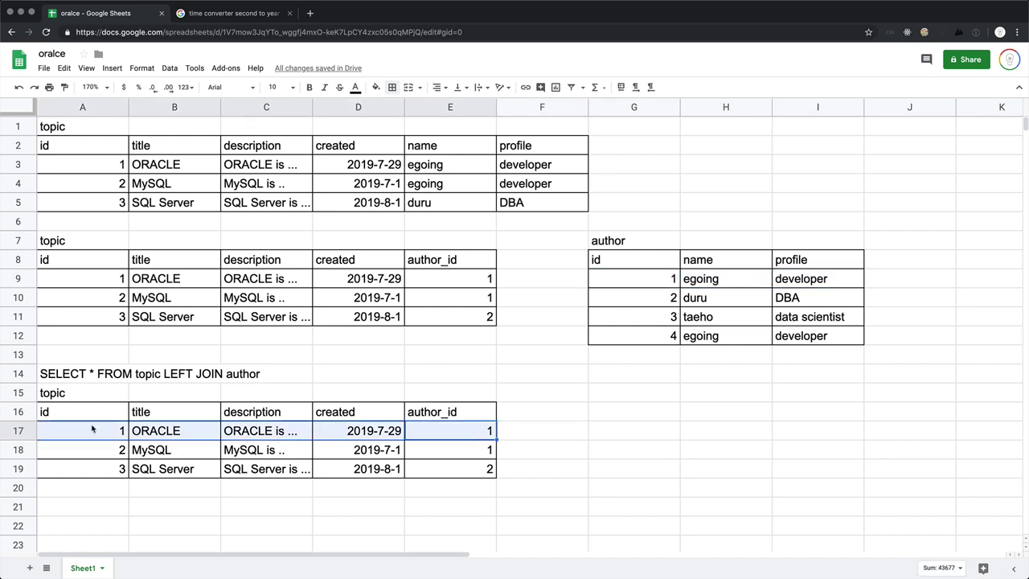
left_click(659, 283)
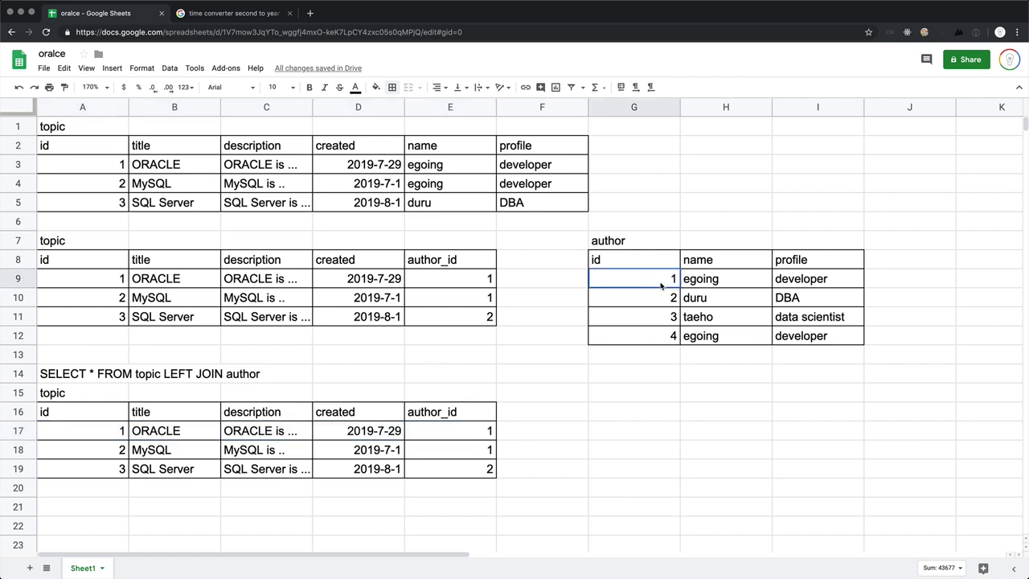
left_click_drag(661, 285, 788, 285)
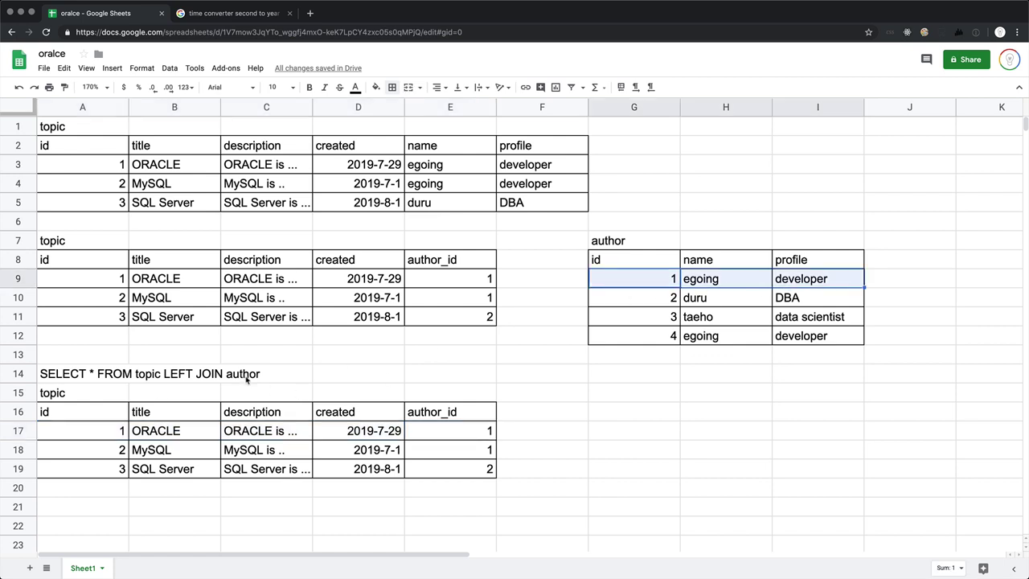
Complete the query in cell A14 by appending "ON topic.author_id = author.id;" after "LEFT JOIN author".
left_click(246, 378)
double_click(91, 378)
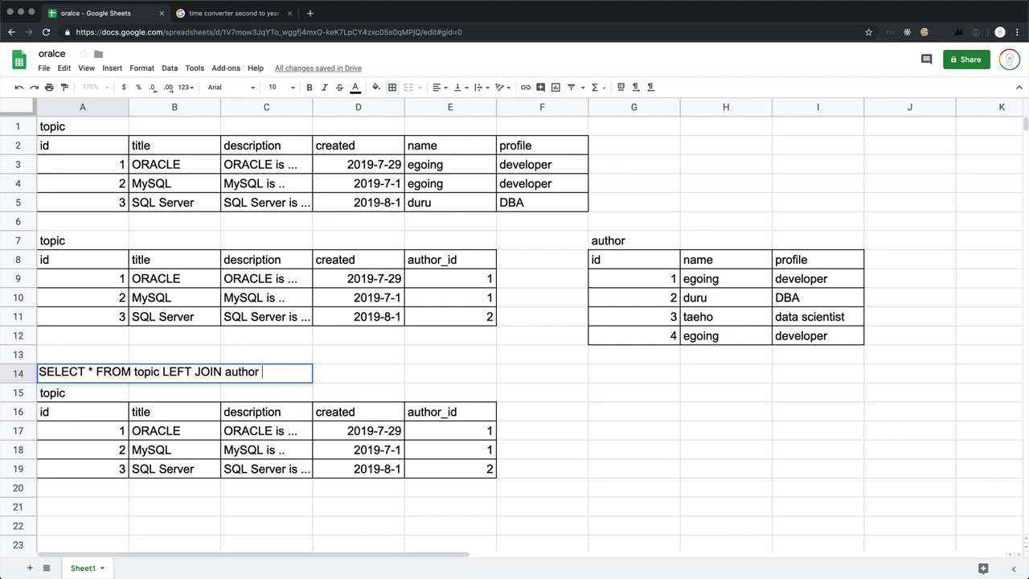
type("ON topic.author_id = ")
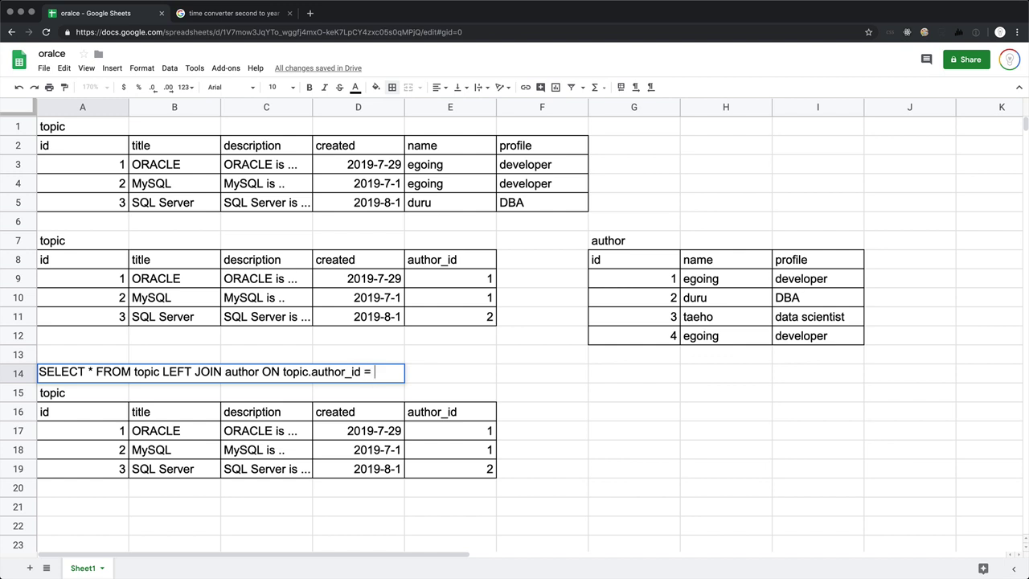
type("author.id")
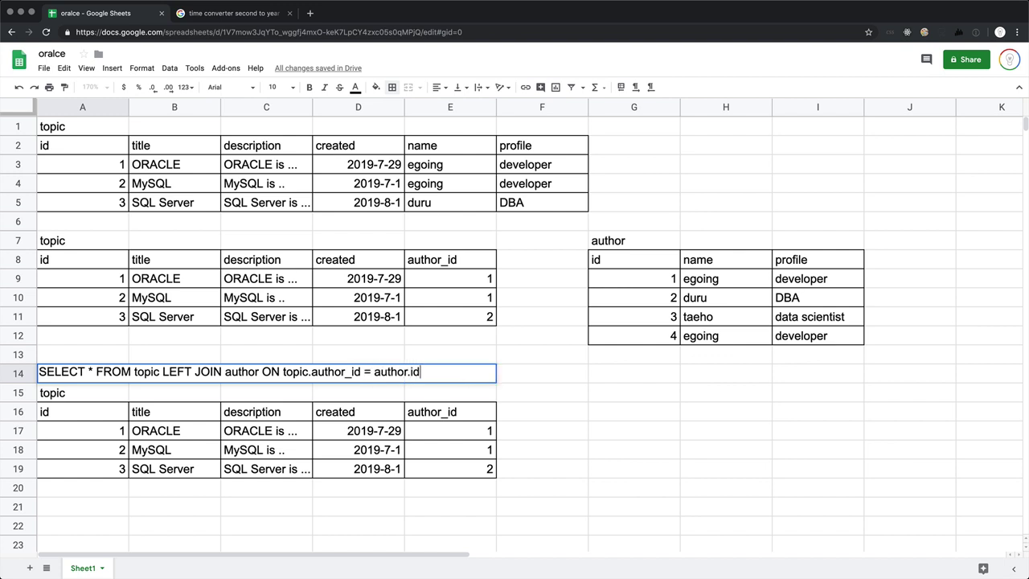
type(";")
key("Return")
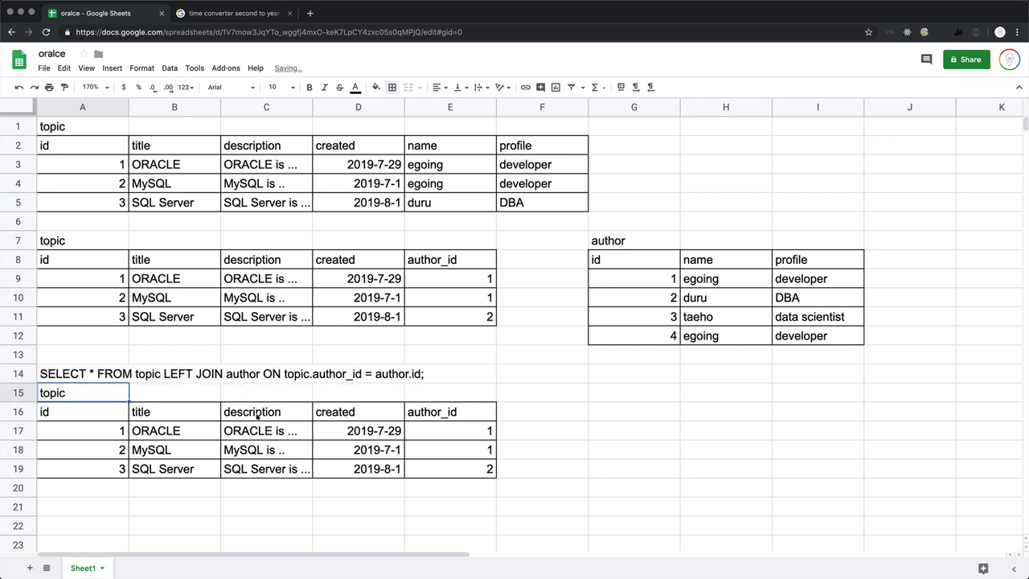
Copy the author table's header and id 1 row (G8:I9) to cell F16, beside the ORACLE row of the copied topic table.
left_click(122, 431)
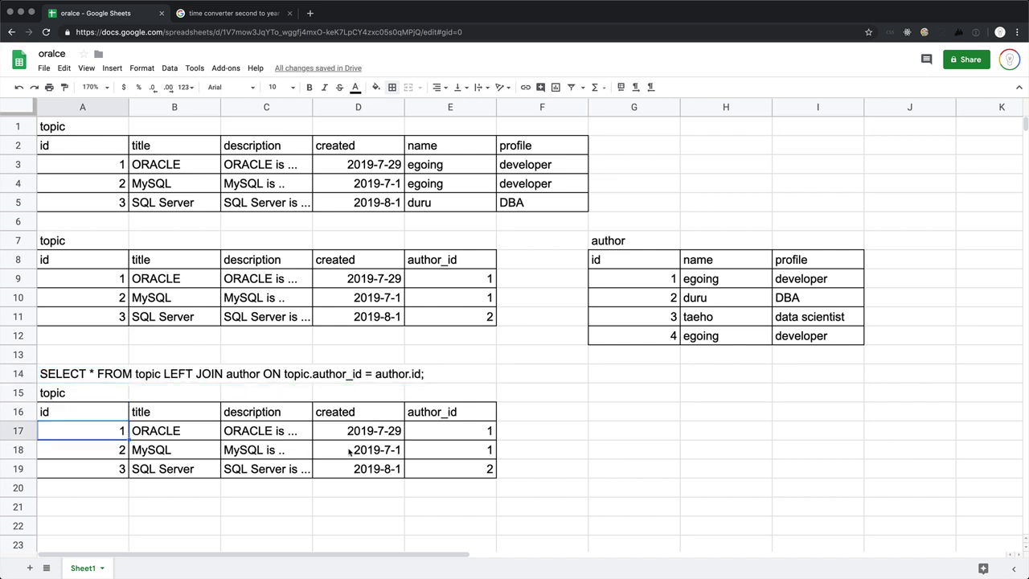
left_click(431, 429, "shift")
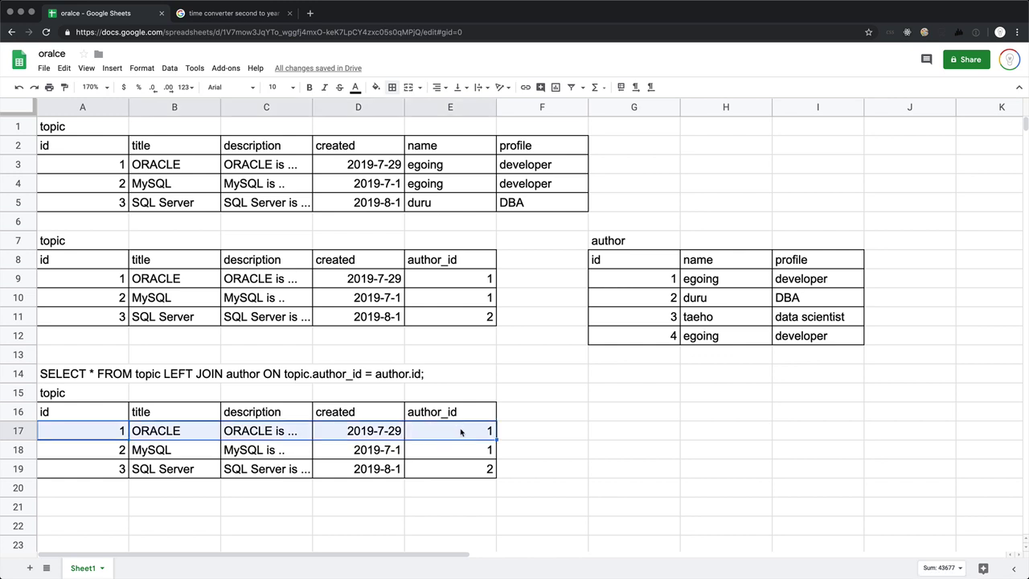
left_click(462, 431)
left_click(623, 269)
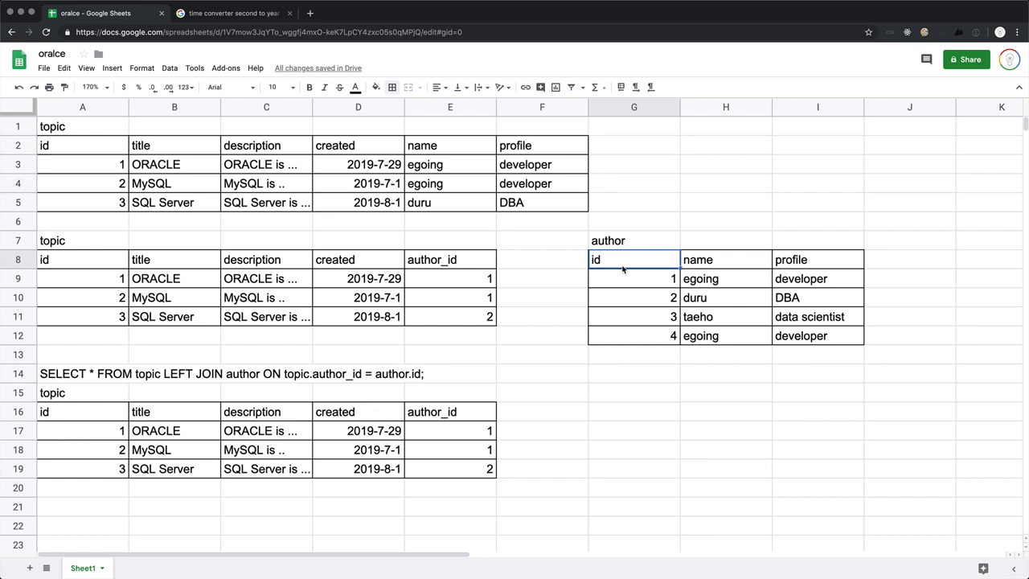
left_click(793, 280, "shift")
key("ctrl+c")
left_click(557, 412)
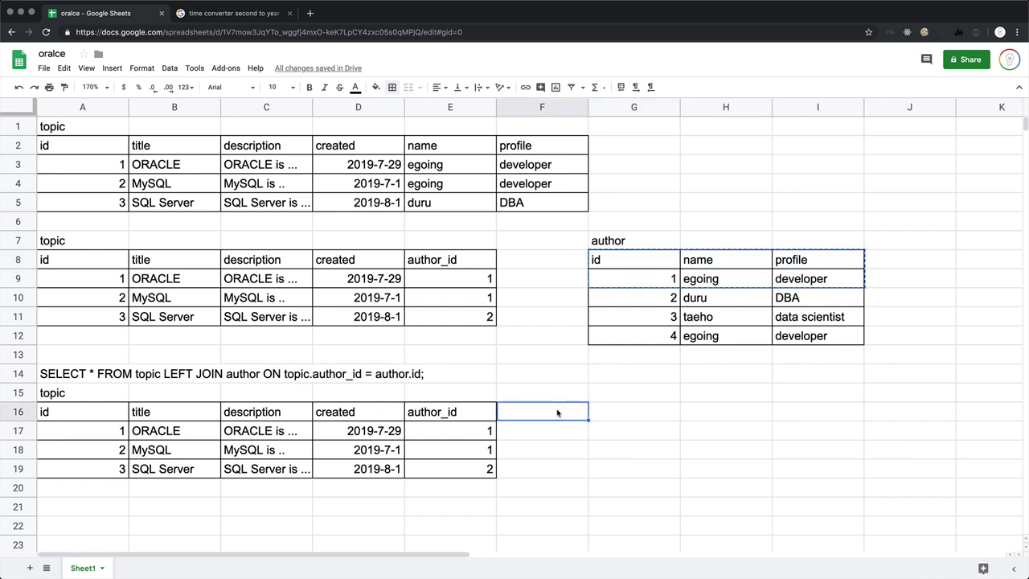
key("ctrl+v")
left_click(735, 475)
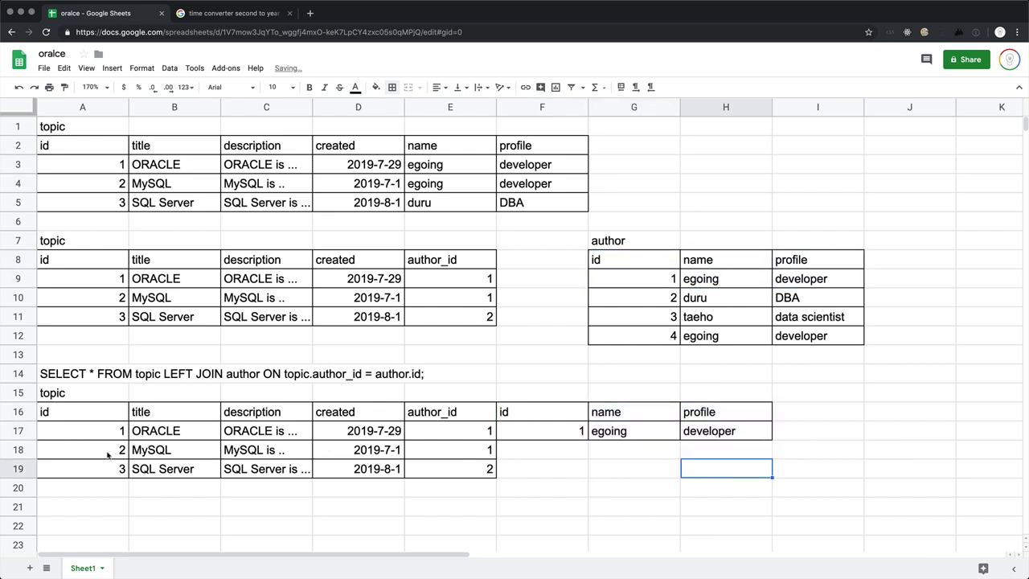
Copy the author row with id 1 (G9:I9) to cell F18, extending the MySQL row of the result table.
left_click_drag(107, 455, 455, 448)
left_click(456, 447)
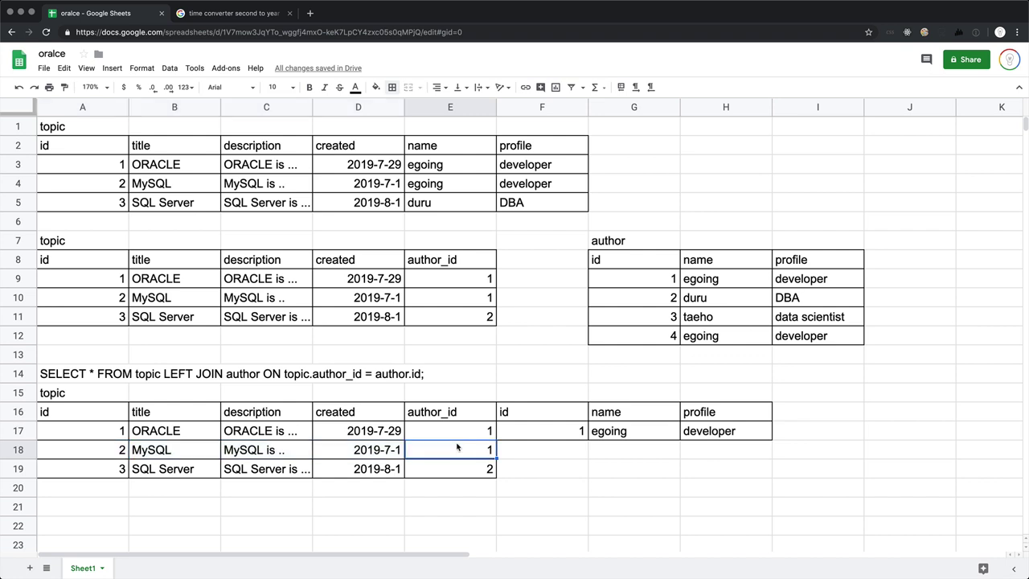
left_click(649, 281)
left_click(791, 280, "shift")
key("ctrl+c")
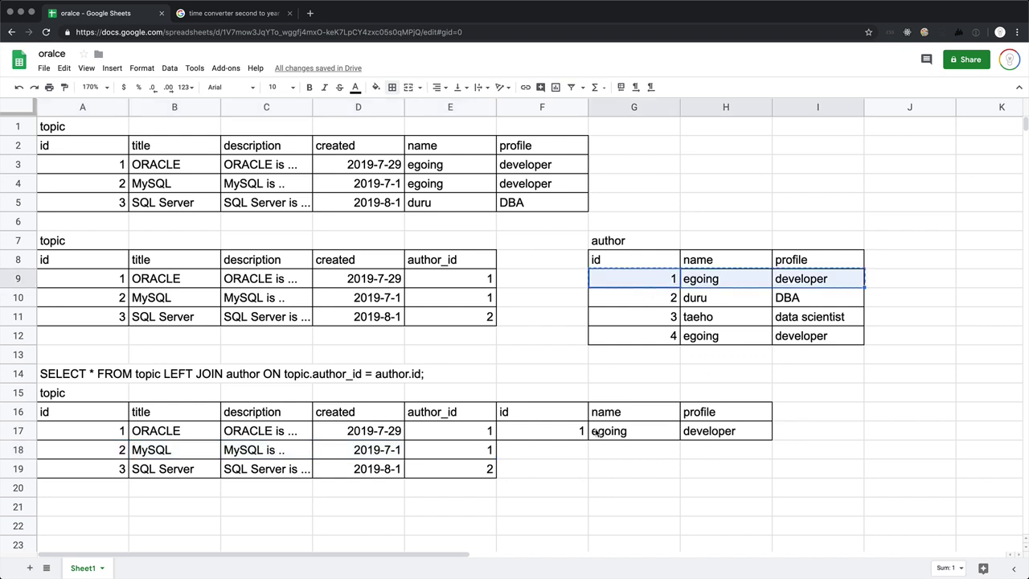
left_click(541, 450)
key("ctrl+v")
Copy the author row with id 2 (G10:I10) to cell F19, extending the SQL Server row of the result table.
left_click(98, 472)
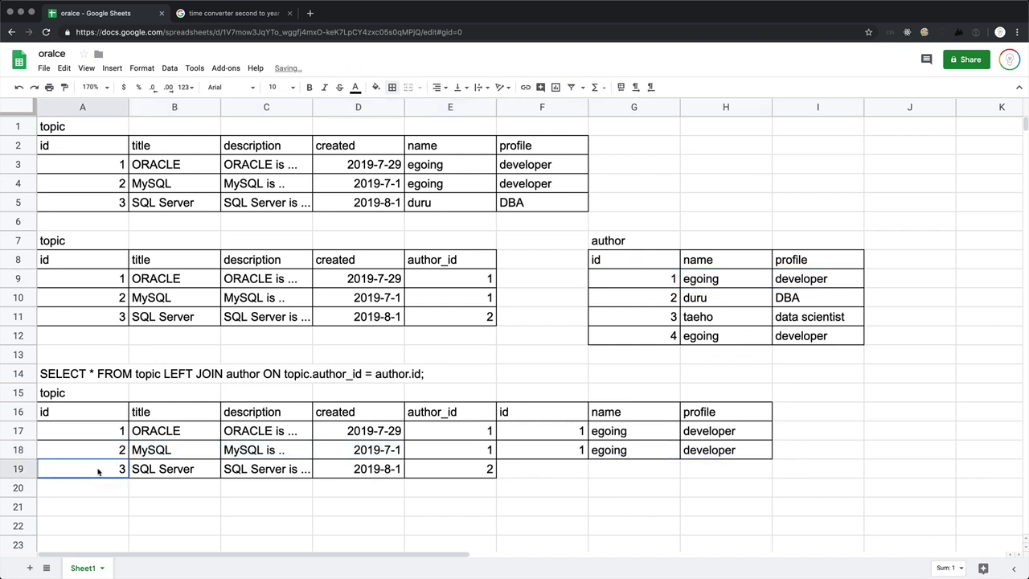
left_click_drag(98, 472, 489, 468)
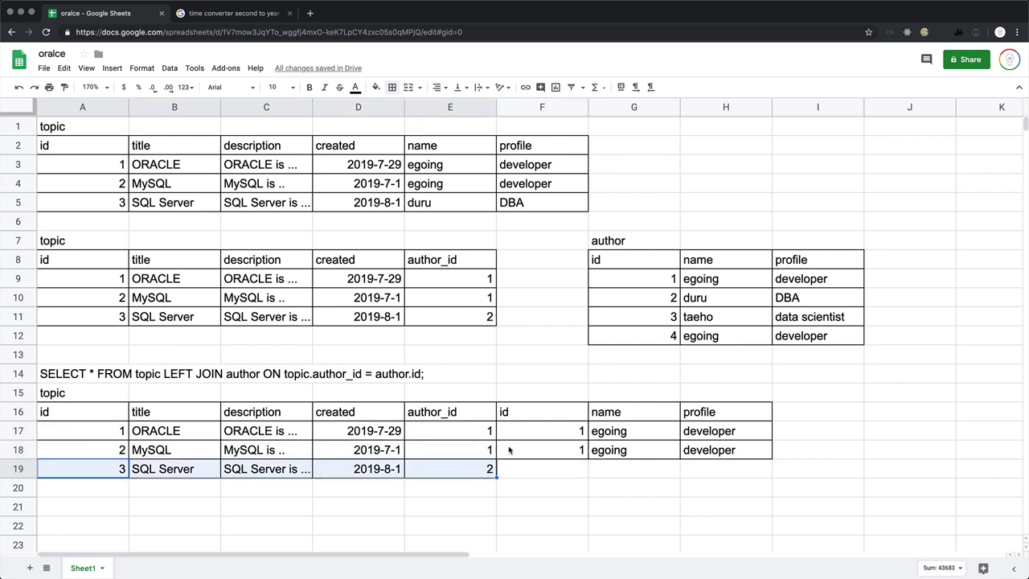
left_click_drag(629, 299, 807, 306)
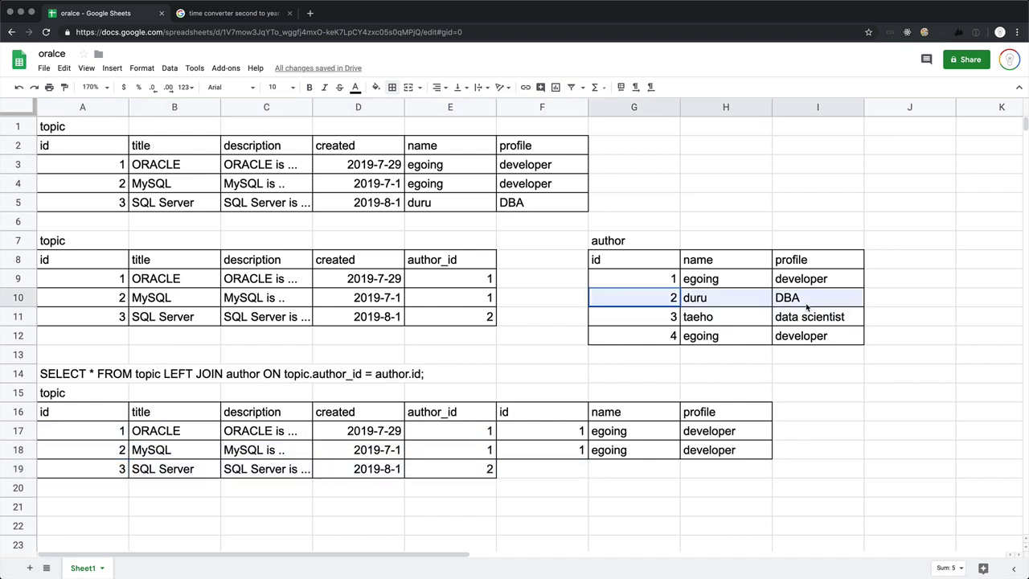
key("ctrl+c")
left_click(547, 469)
key("ctrl+v")
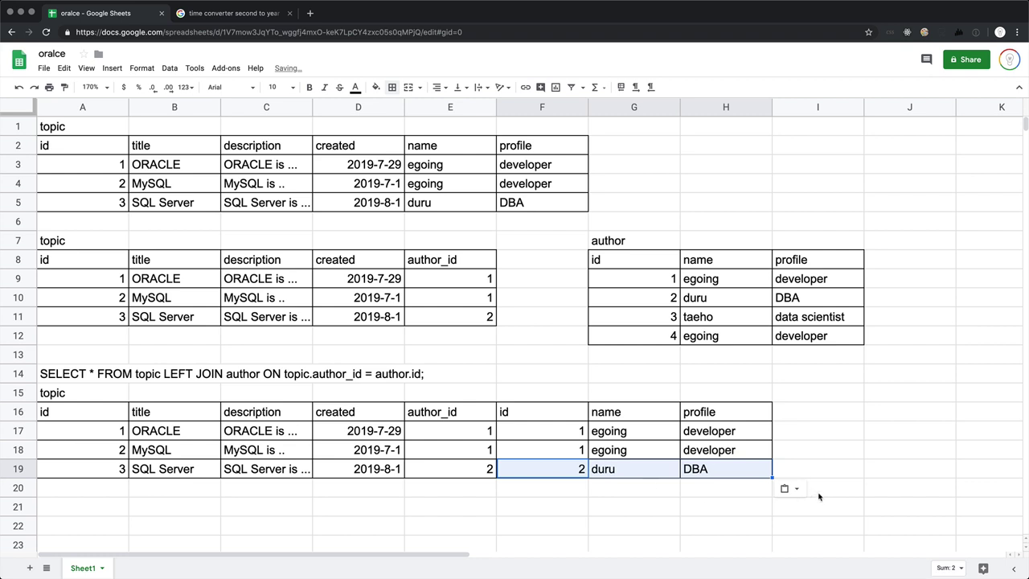
left_click(879, 509)
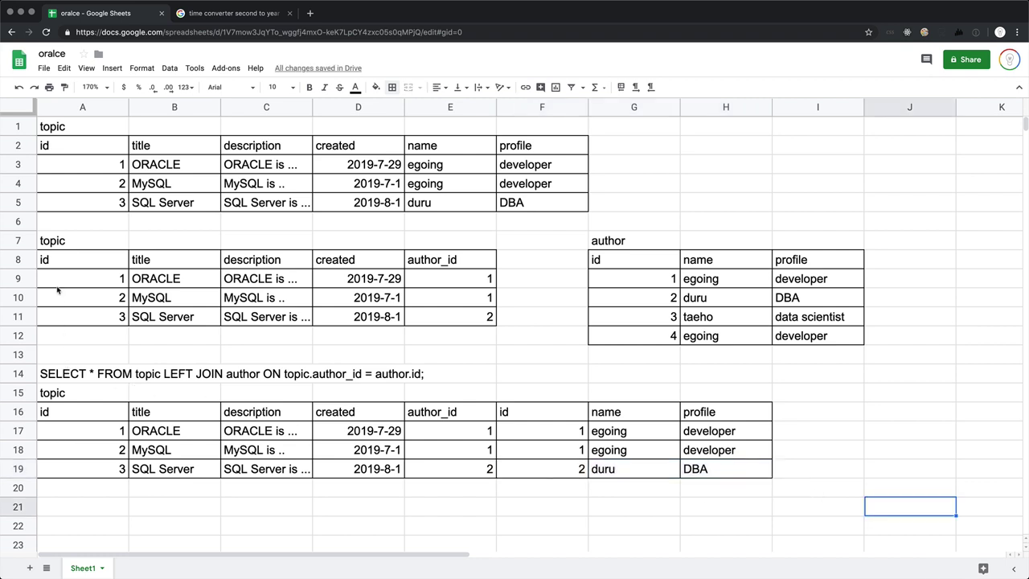
Review the separate tables and the LEFT JOIN query, and compare the original combined table (A2:F5) with the joined result (A16:H19).
left_click_drag(51, 242, 820, 343)
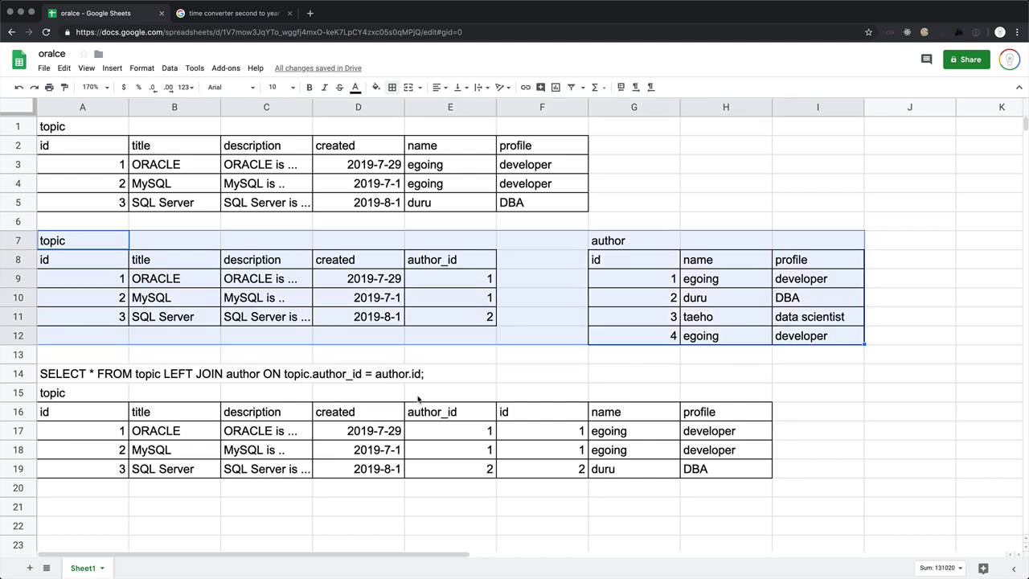
left_click(55, 372)
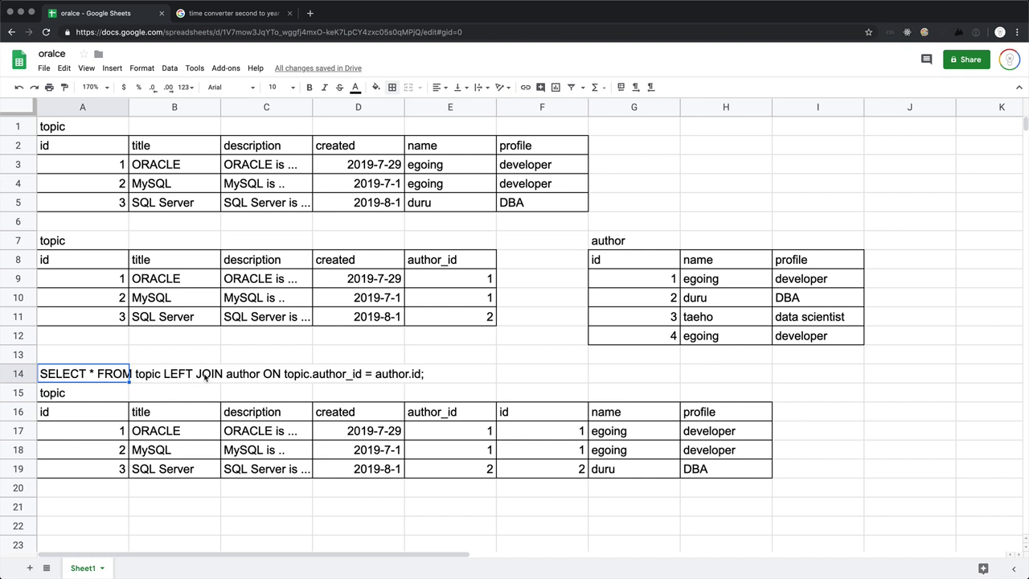
left_click_drag(59, 147, 537, 208)
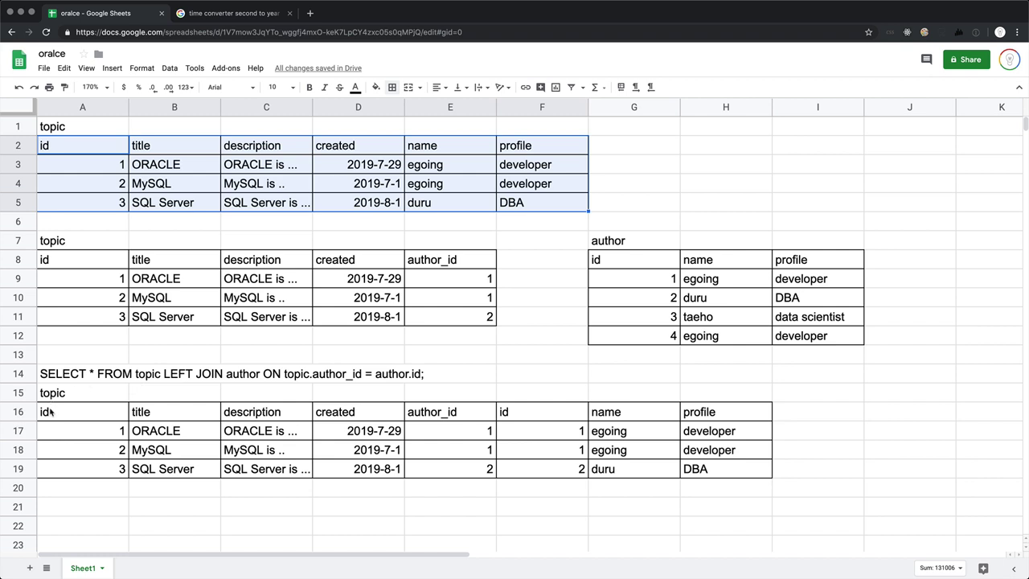
left_click_drag(53, 413, 715, 476)
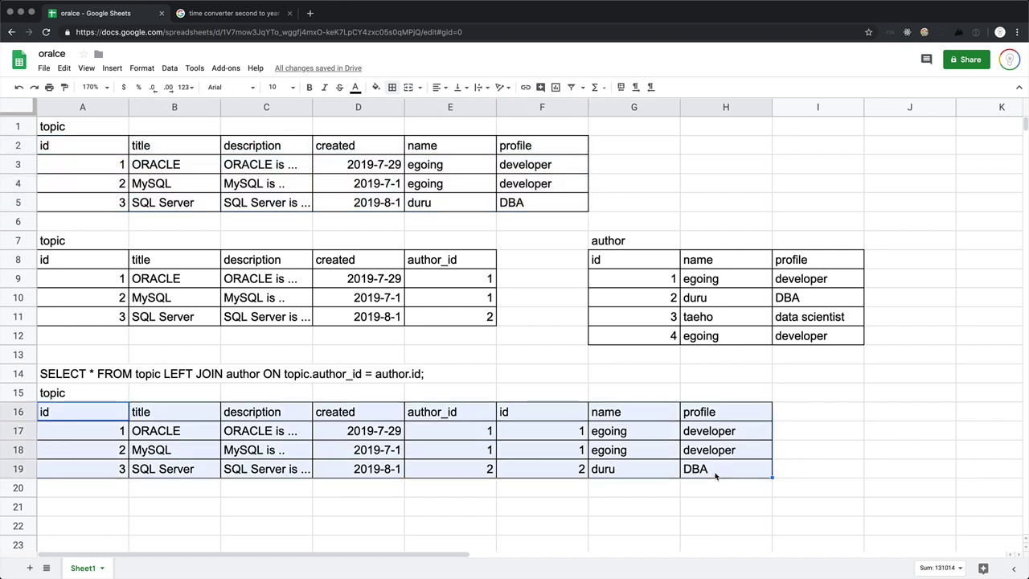